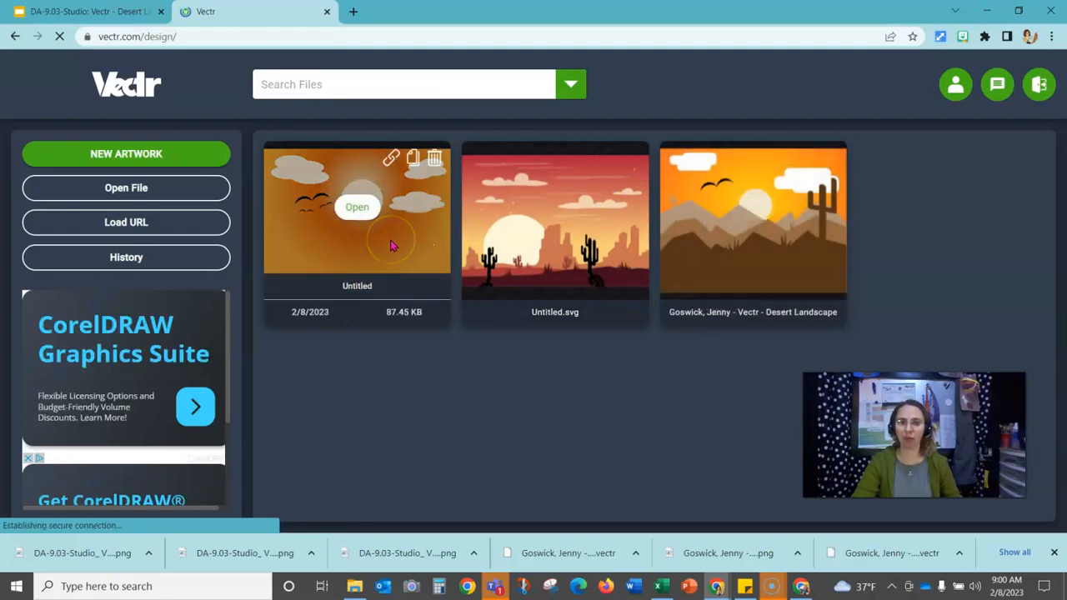
# Step: Open the saved Untitled artwork with the orange sky, sun, clouds and birds, ready for work on its lower half
pyautogui.click(355, 211)
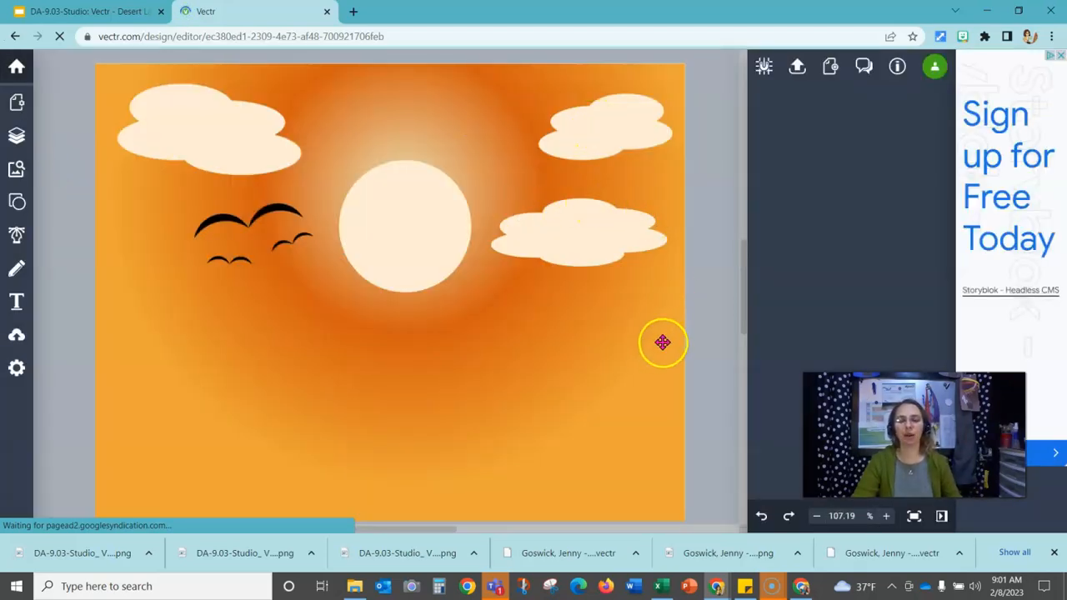
pyautogui.moveTo(739, 287); pyautogui.dragTo(743, 292)
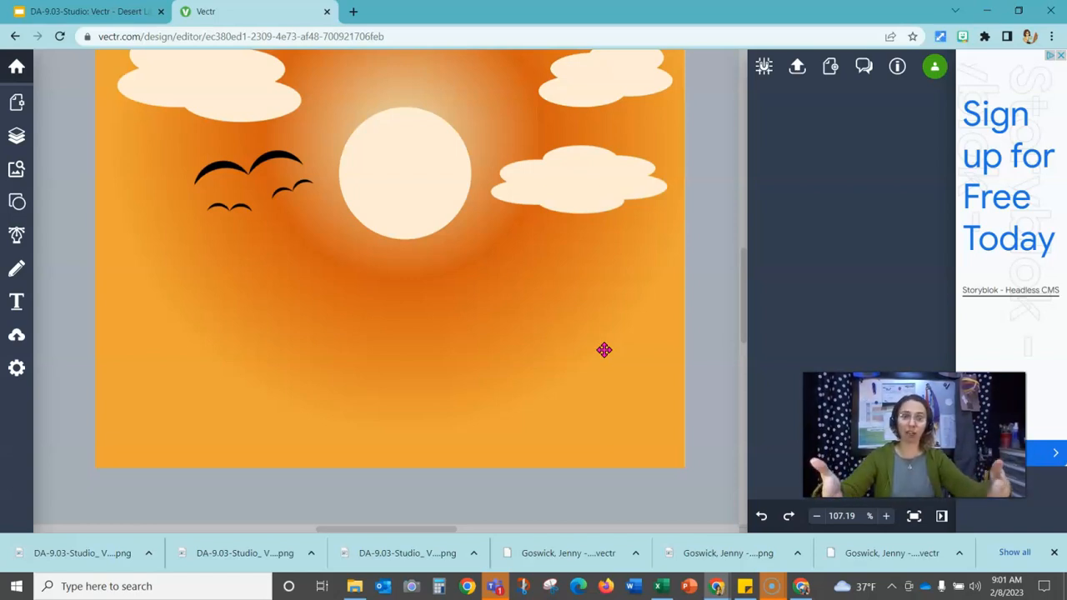
pyautogui.click(453, 332)
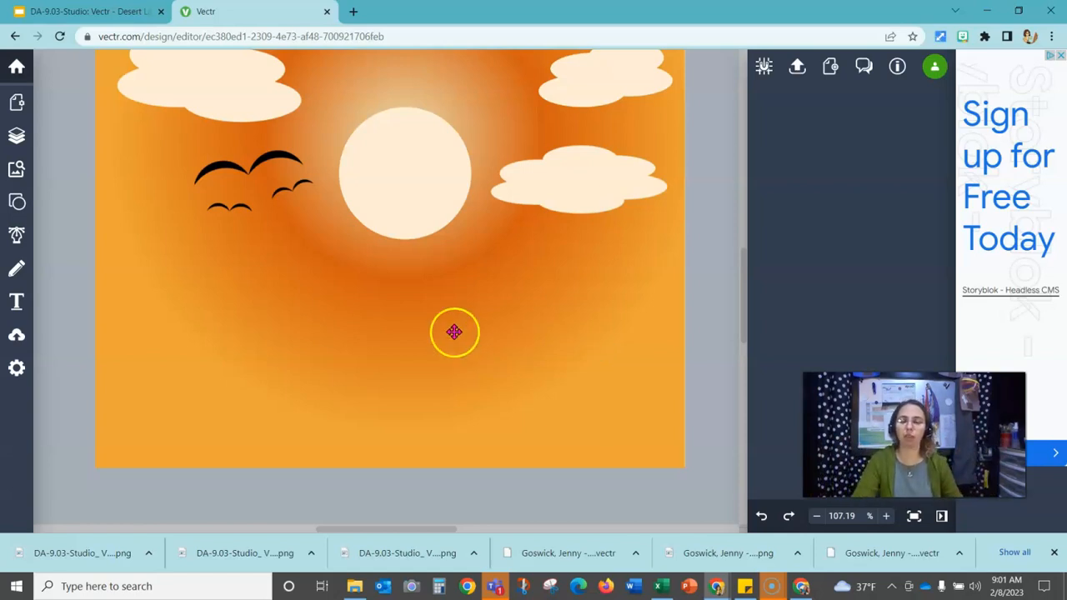
# Step: Draw a jagged mountain ridge line below the sun with the Pen tool, from the canvas's left edge to its right edge, about 11 in wide
pyautogui.click(20, 240)
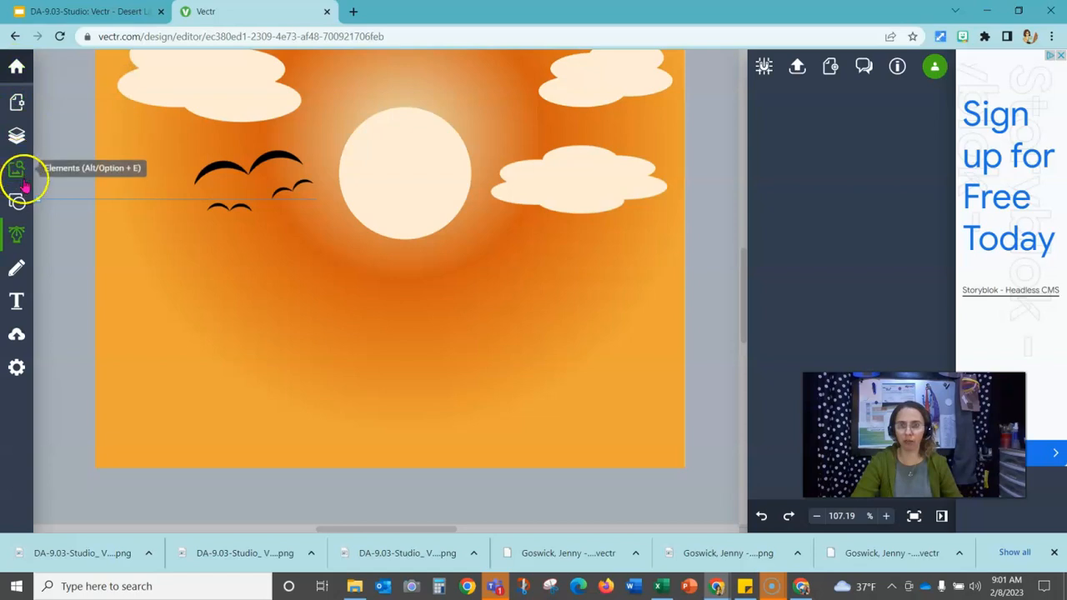
pyautogui.click(19, 238)
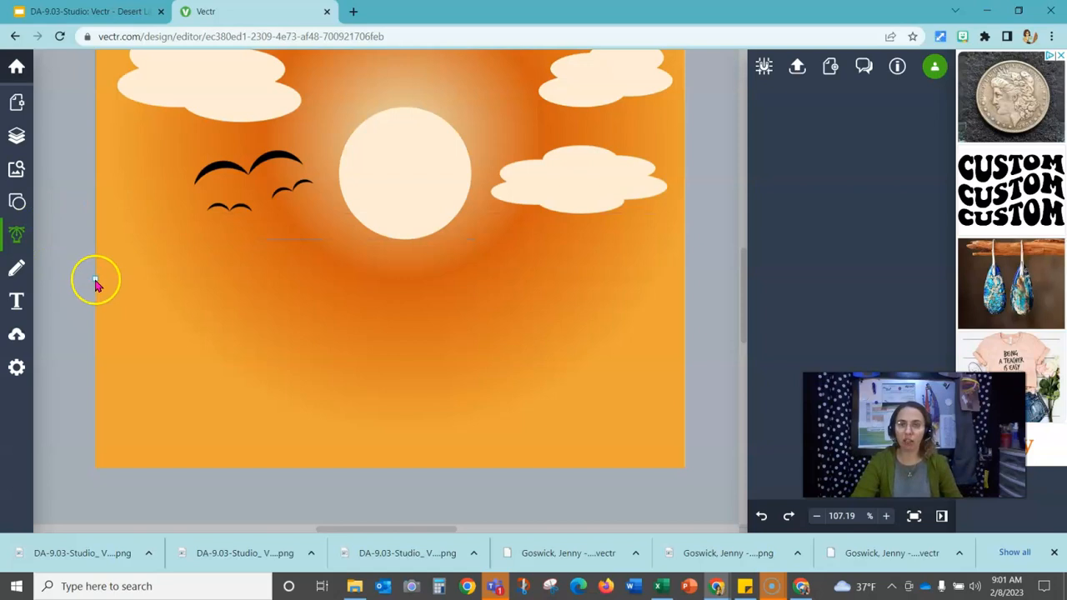
pyautogui.click(95, 272)
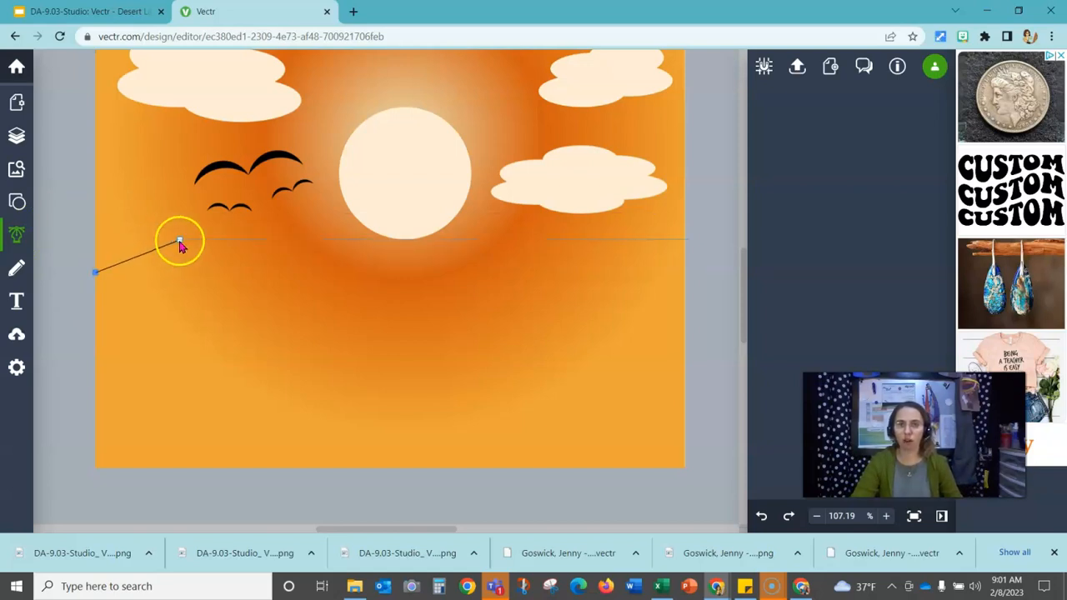
pyautogui.click(271, 280)
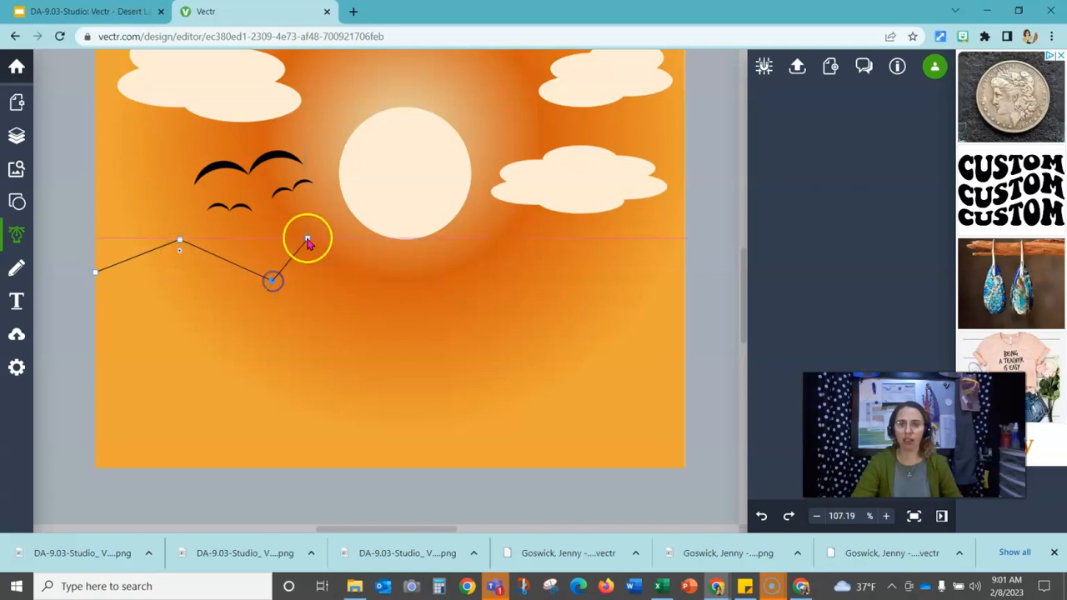
pyautogui.click(301, 249)
pyautogui.click(313, 298)
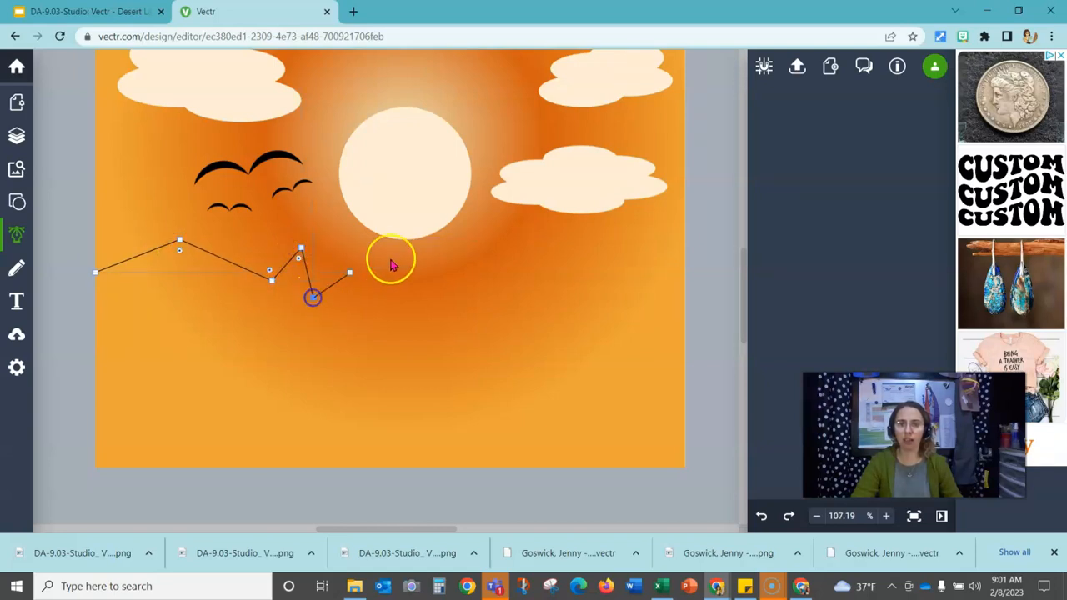
pyautogui.click(397, 249)
pyautogui.click(462, 290)
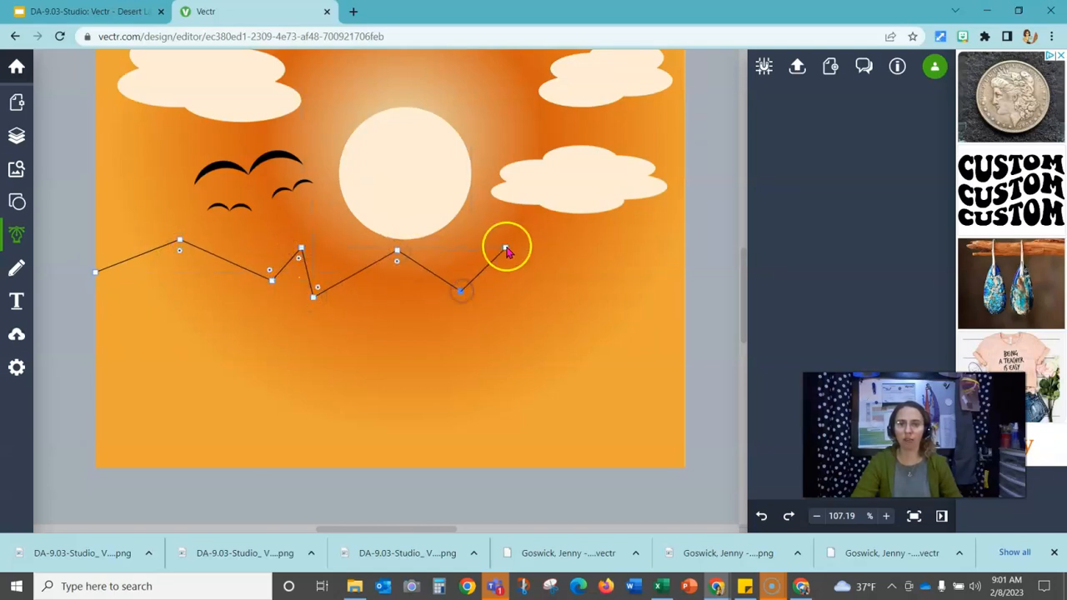
pyautogui.click(515, 214)
pyautogui.click(522, 257)
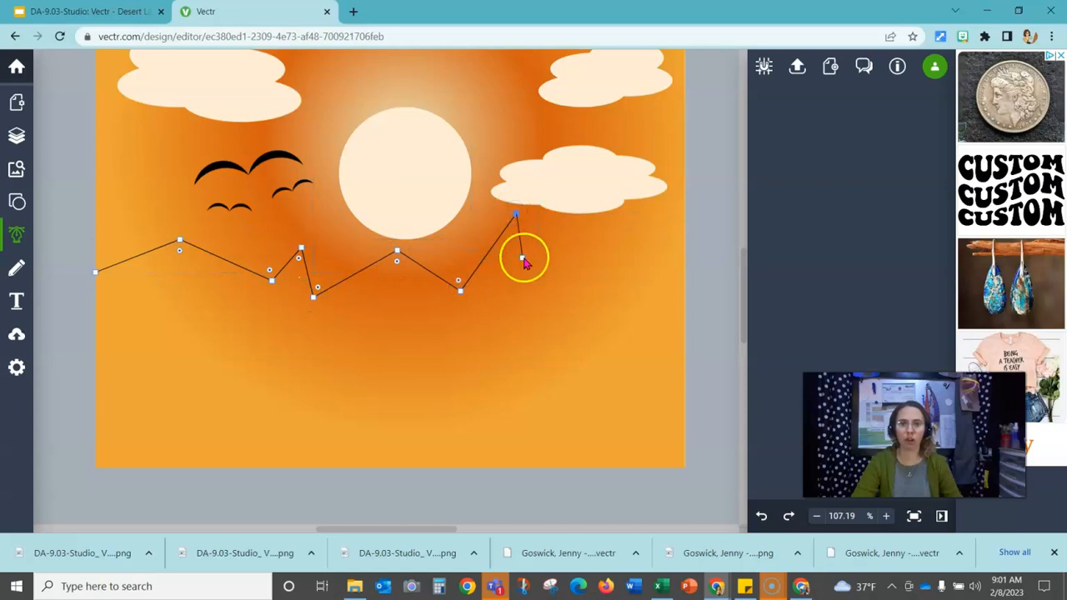
pyautogui.click(574, 258)
pyautogui.click(599, 260)
pyautogui.click(652, 247)
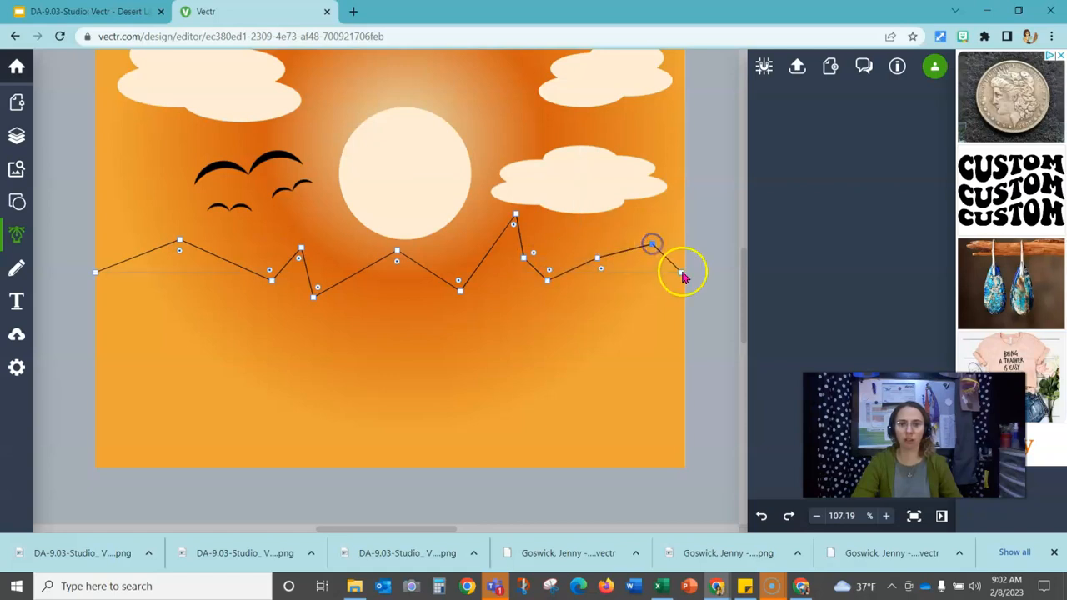
pyautogui.click(684, 274)
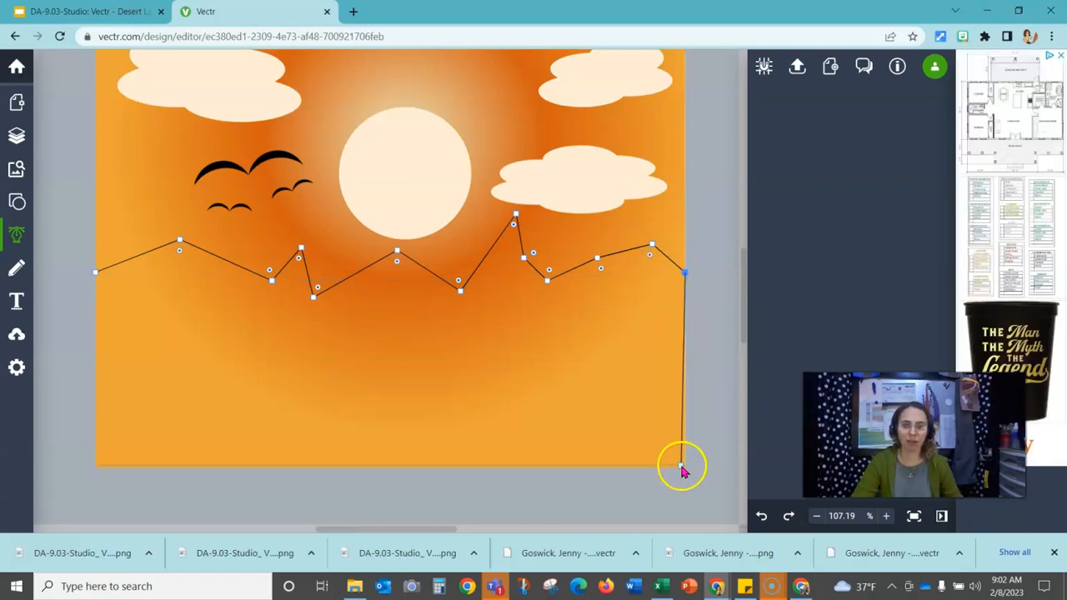
# Step: Close the mountain outline through the canvas's two lower corners and back to the ridge's starting point
pyautogui.click(684, 469)
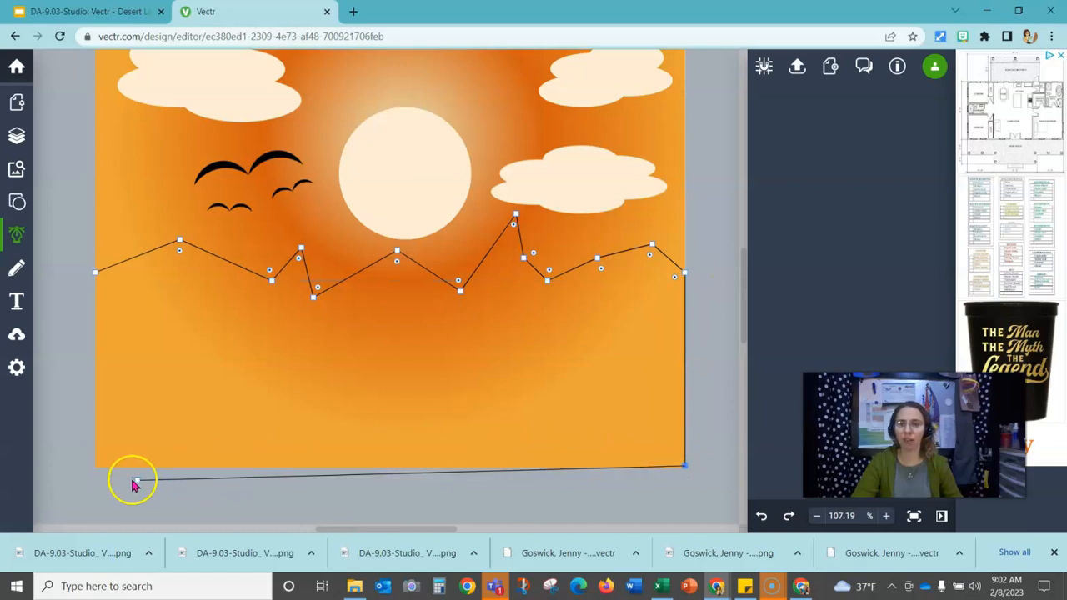
pyautogui.click(96, 467)
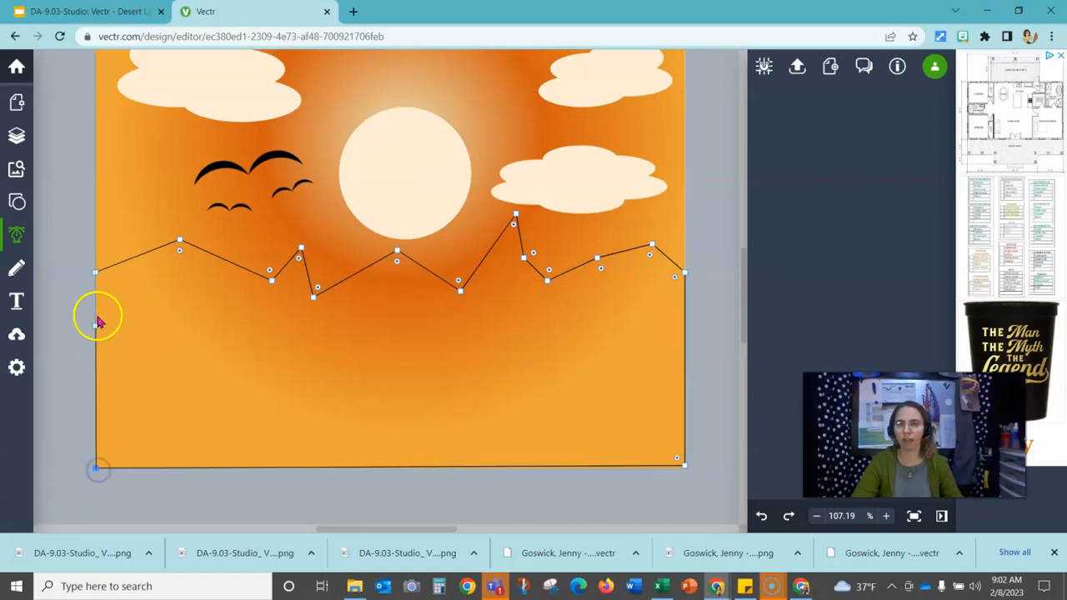
pyautogui.click(94, 275)
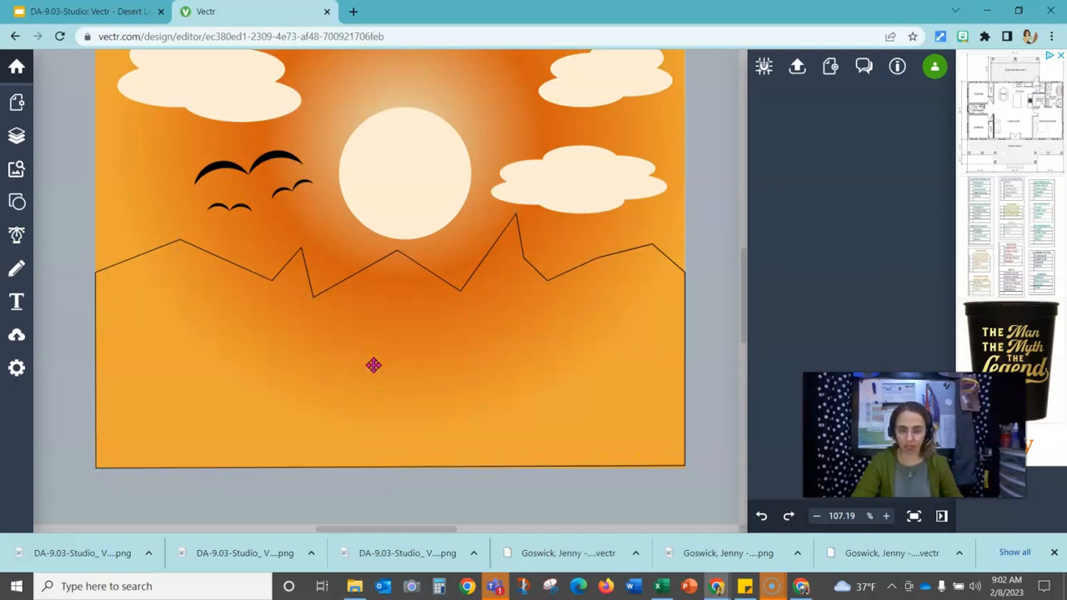
# Step: Fill the mountain shape with the light brown colour #C78538 and turn off its border
pyautogui.click(668, 257)
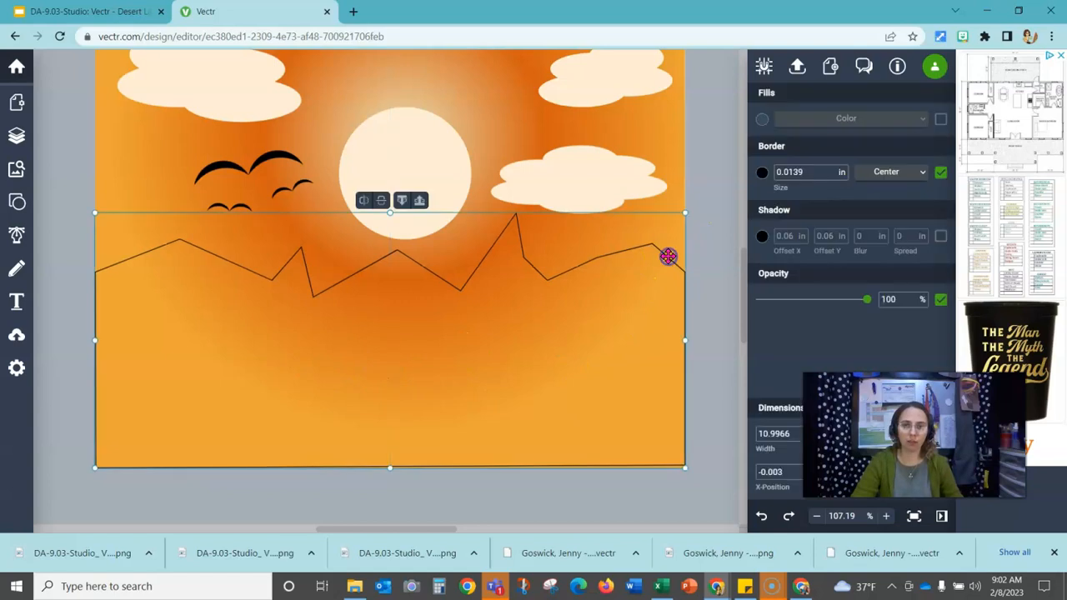
pyautogui.click(940, 121)
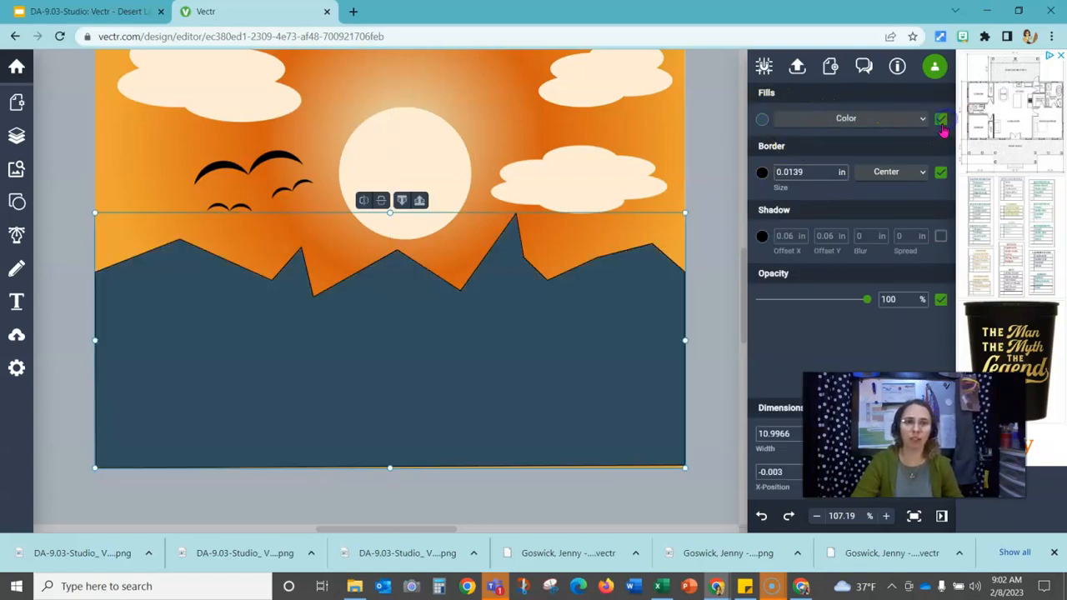
pyautogui.click(762, 121)
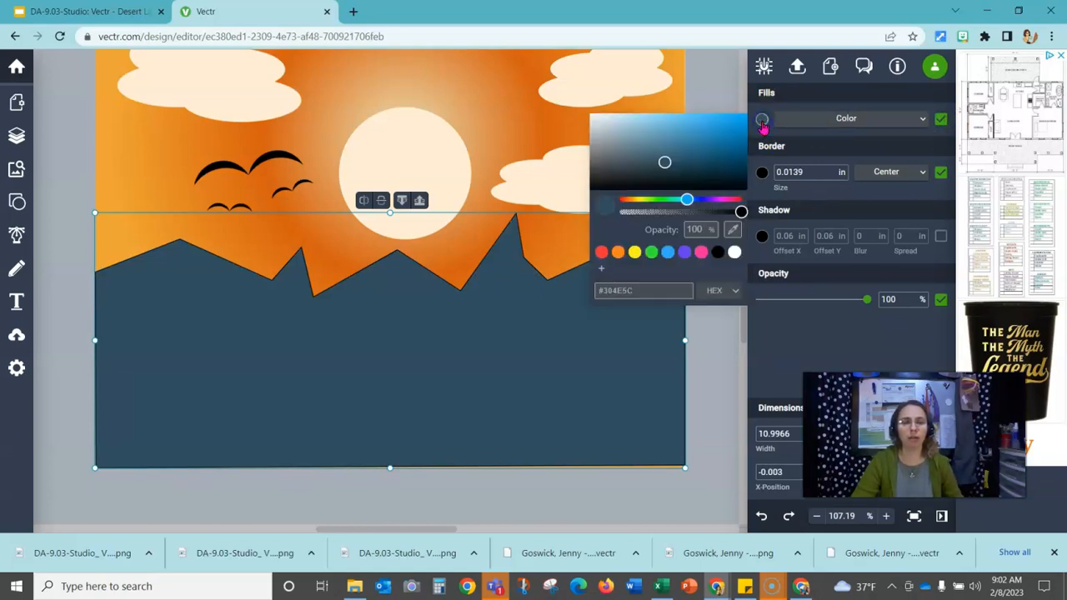
pyautogui.click(634, 199)
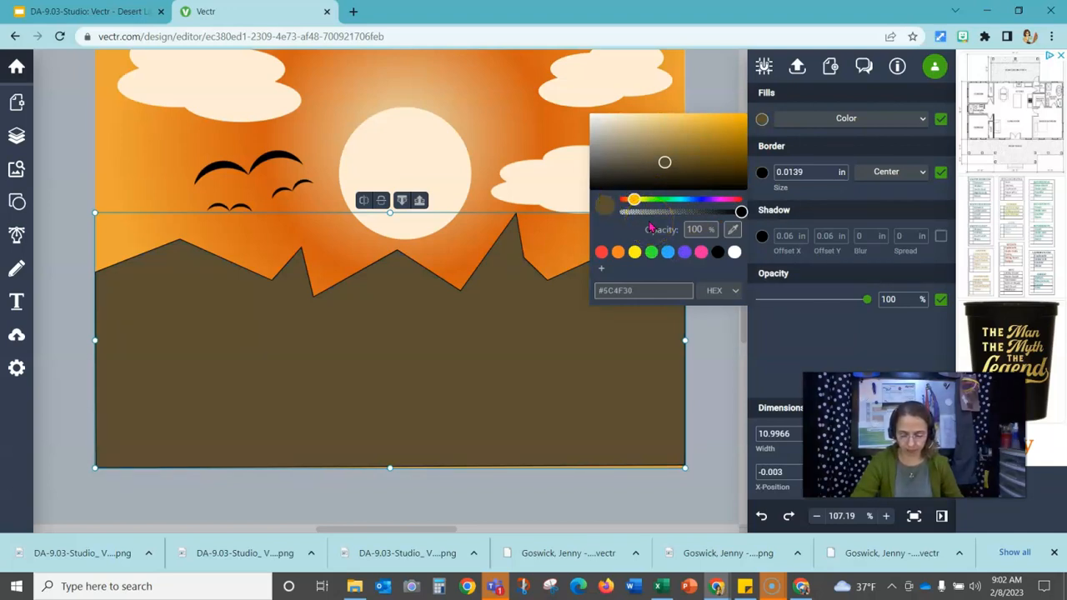
pyautogui.click(631, 199)
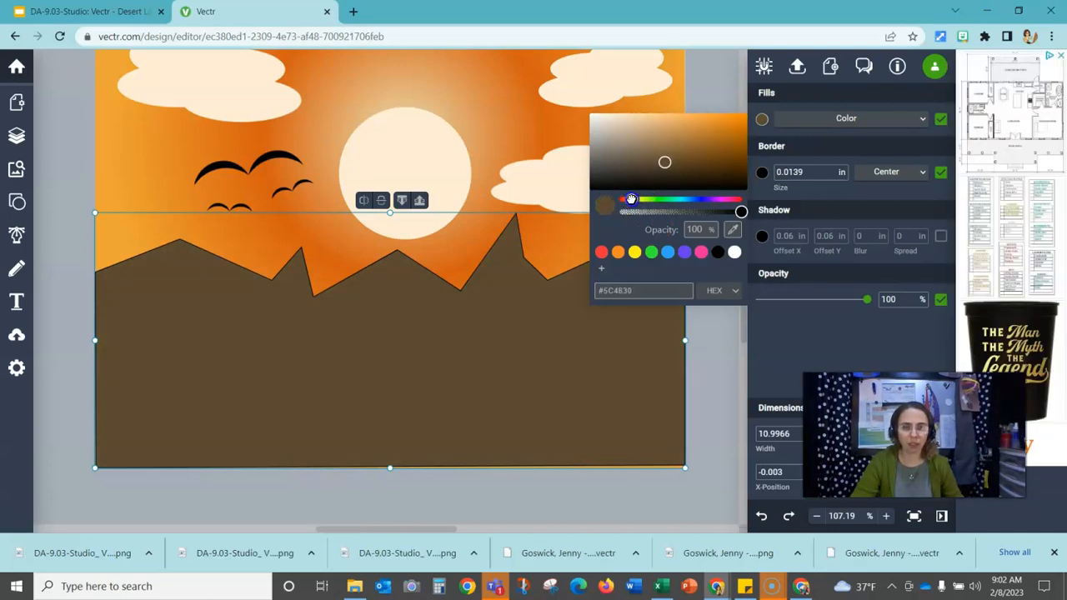
pyautogui.click(696, 122)
pyautogui.moveTo(700, 126); pyautogui.dragTo(704, 130)
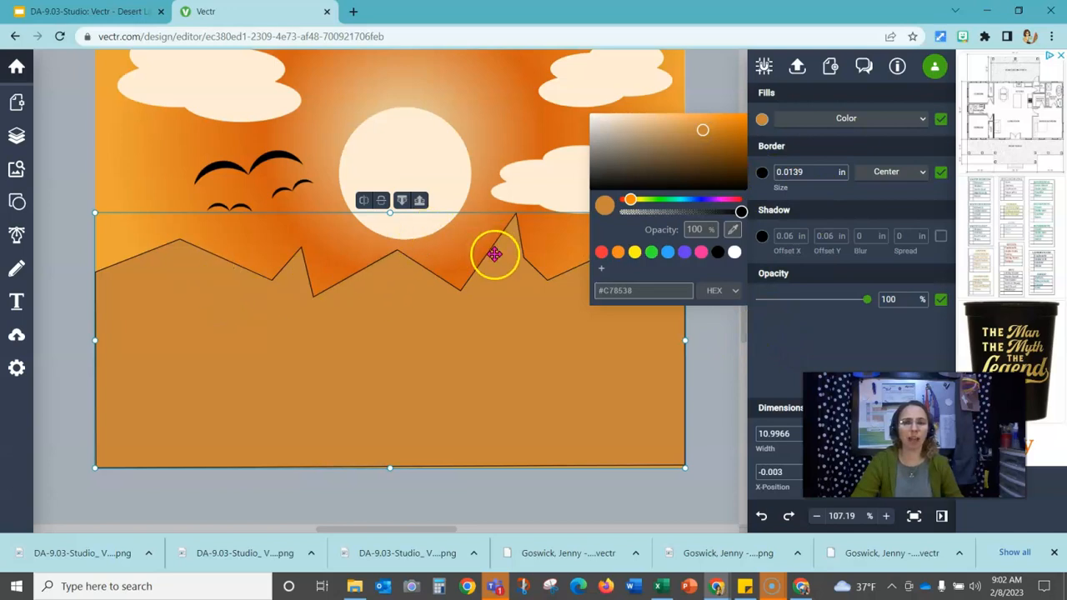
pyautogui.click(941, 172)
pyautogui.click(942, 174)
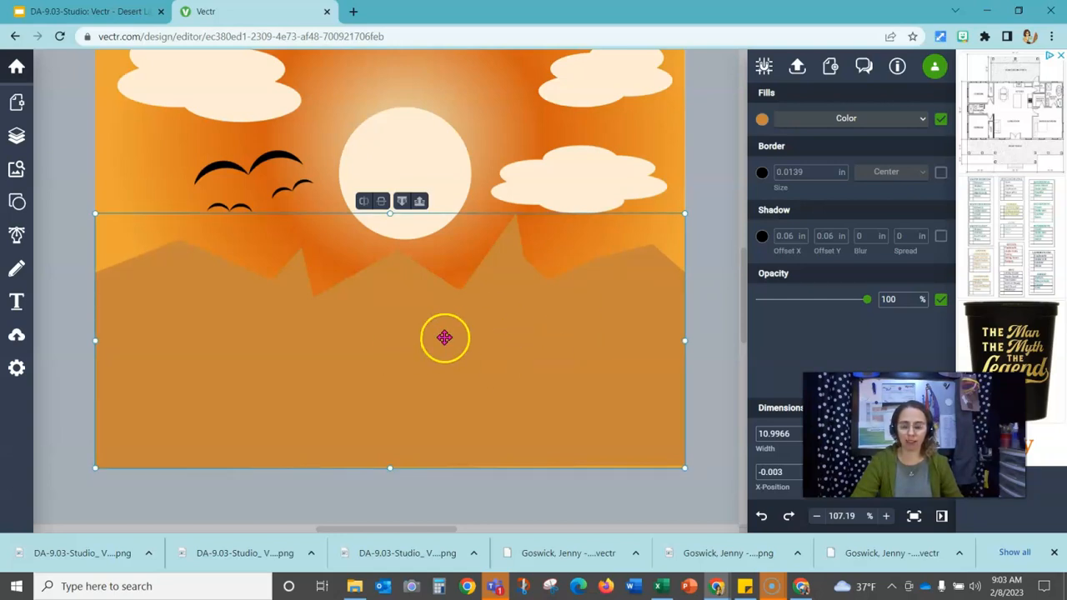
# Step: Duplicate the mountain shape with a slight offset and fill the copy with a darker brown
pyautogui.moveTo(444, 338); pyautogui.dragTo(537, 386)
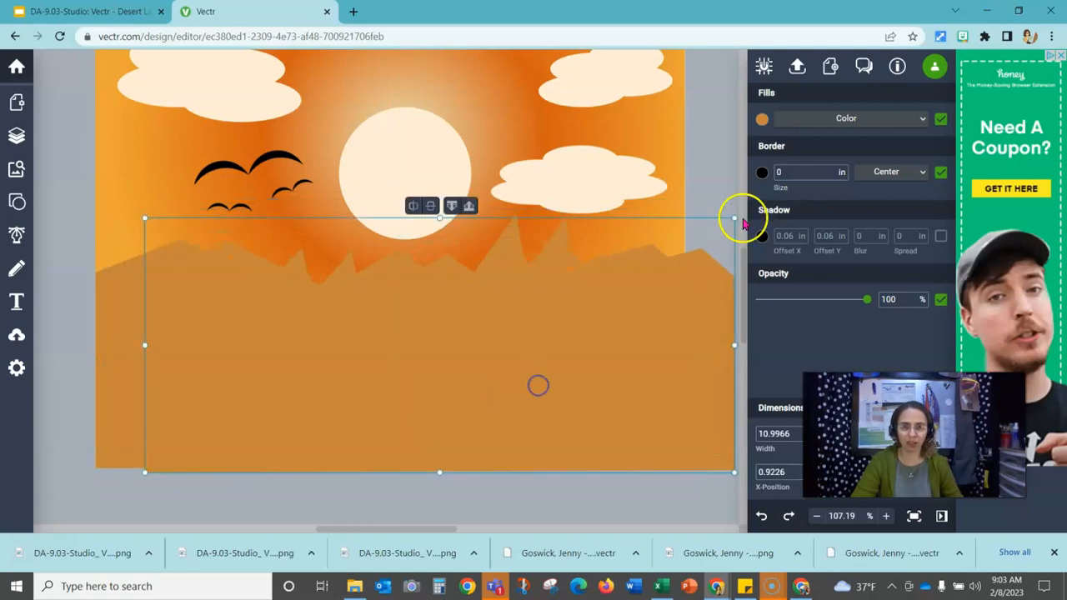
pyautogui.click(763, 121)
pyautogui.click(704, 151)
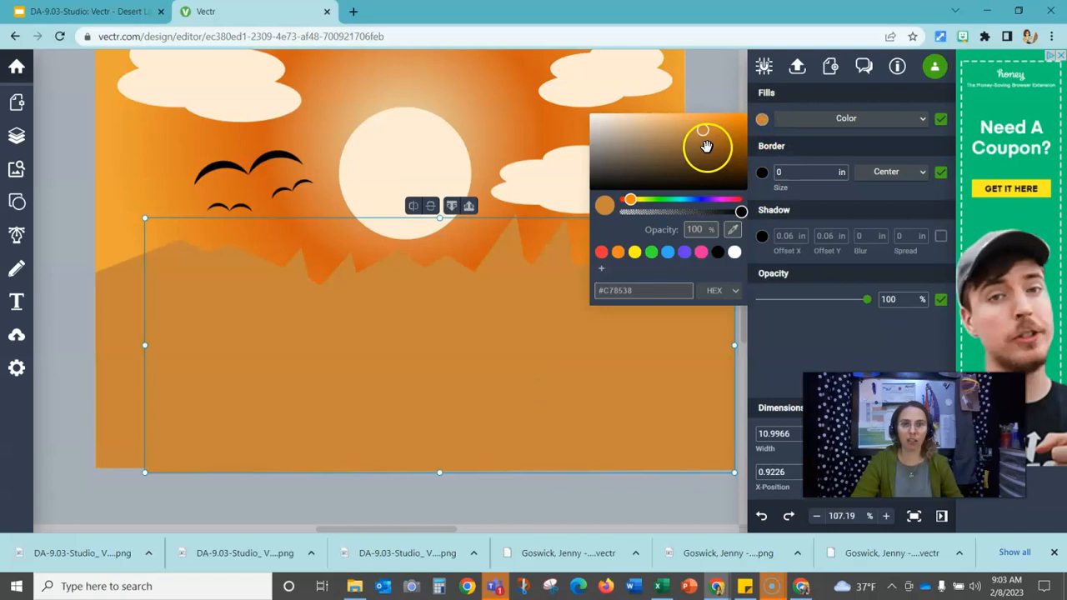
pyautogui.click(714, 146)
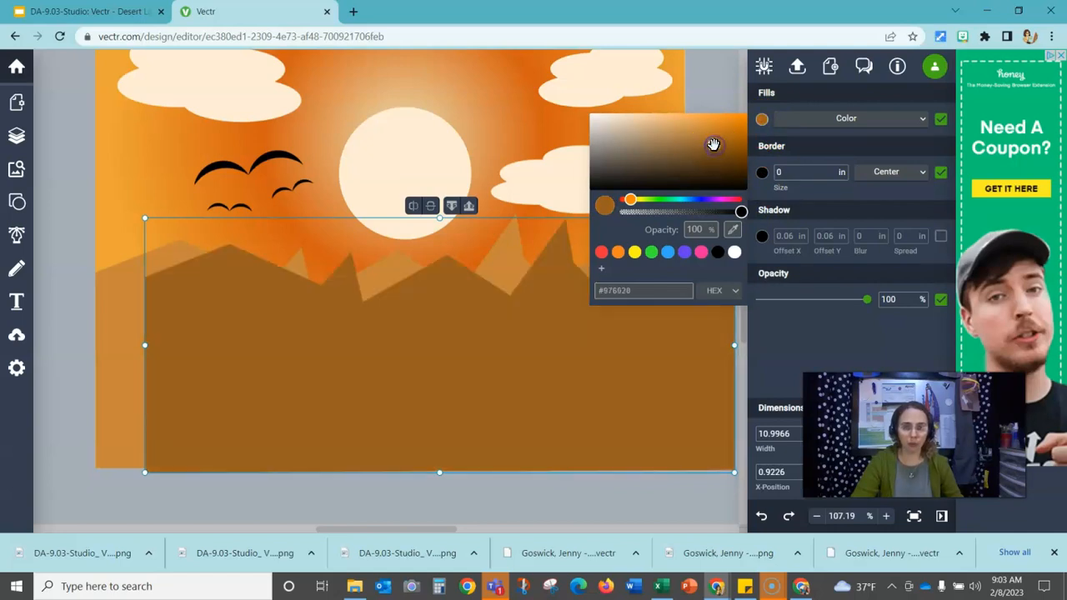
pyautogui.moveTo(713, 143); pyautogui.dragTo(712, 141)
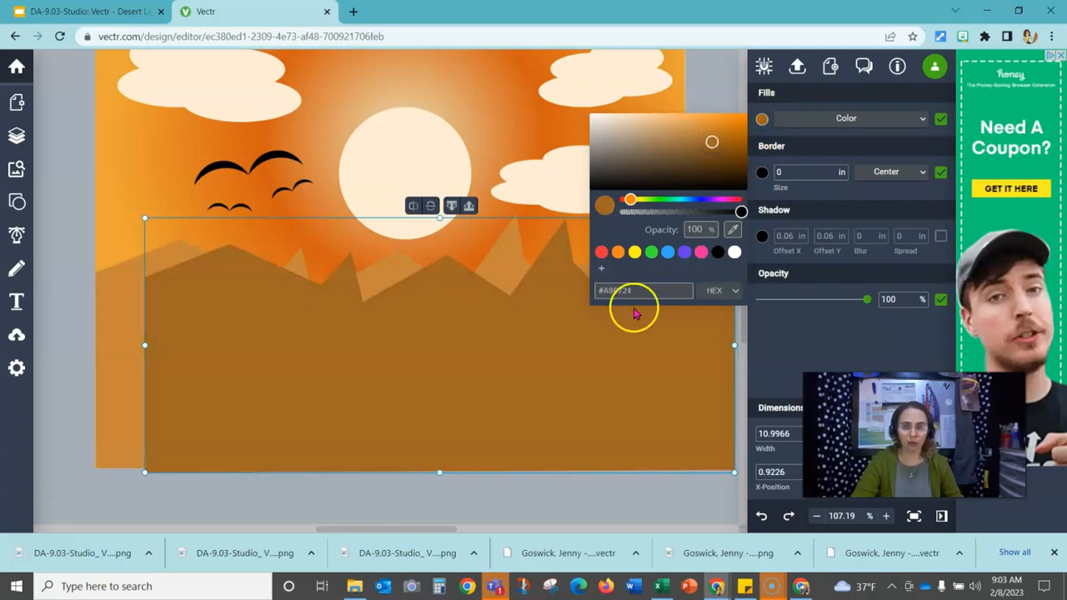
# Step: Flip the darker mountain copy horizontally, then move and shorten it to fit the canvas's bottom and sides below the back ridge
pyautogui.moveTo(589, 360); pyautogui.dragTo(538, 393)
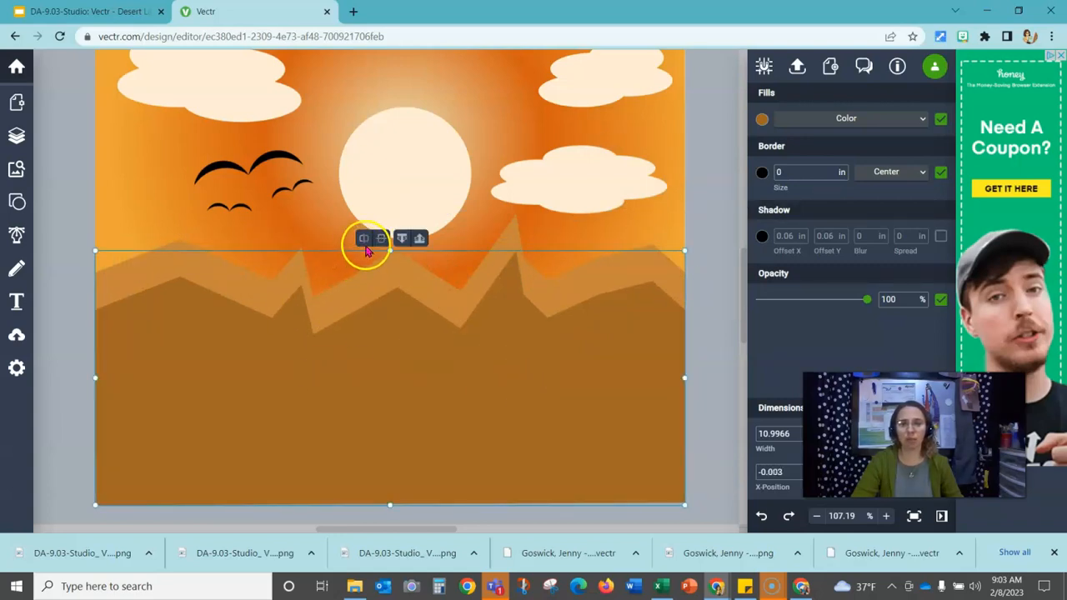
pyautogui.click(364, 240)
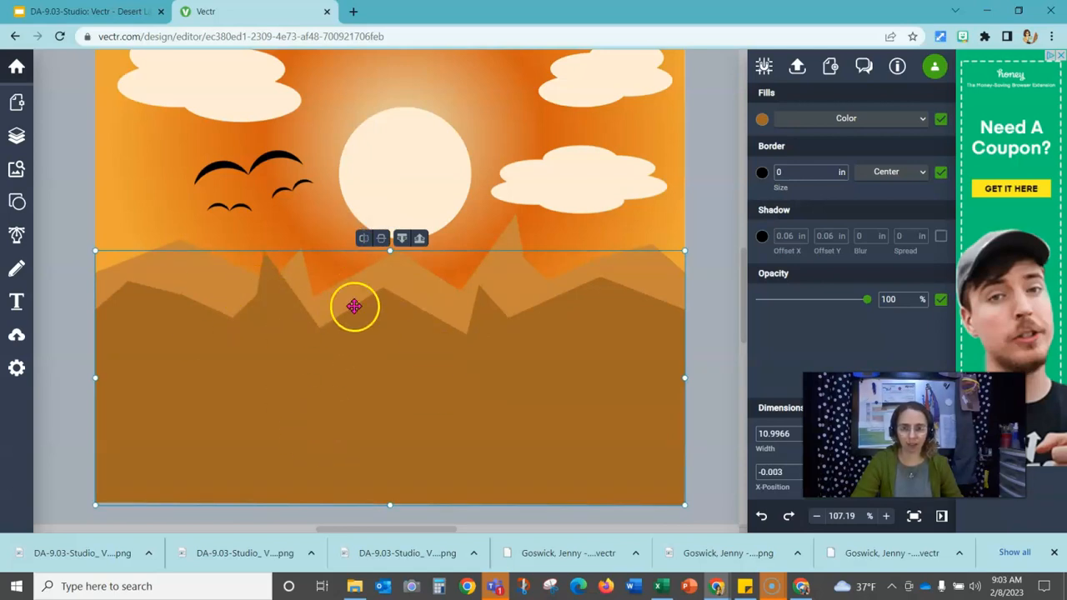
pyautogui.moveTo(391, 251); pyautogui.dragTo(397, 320)
pyautogui.moveTo(391, 393)
pyautogui.mouseDown()
pyautogui.moveTo(391, 362)
pyautogui.moveTo(397, 374)
pyautogui.mouseUp()
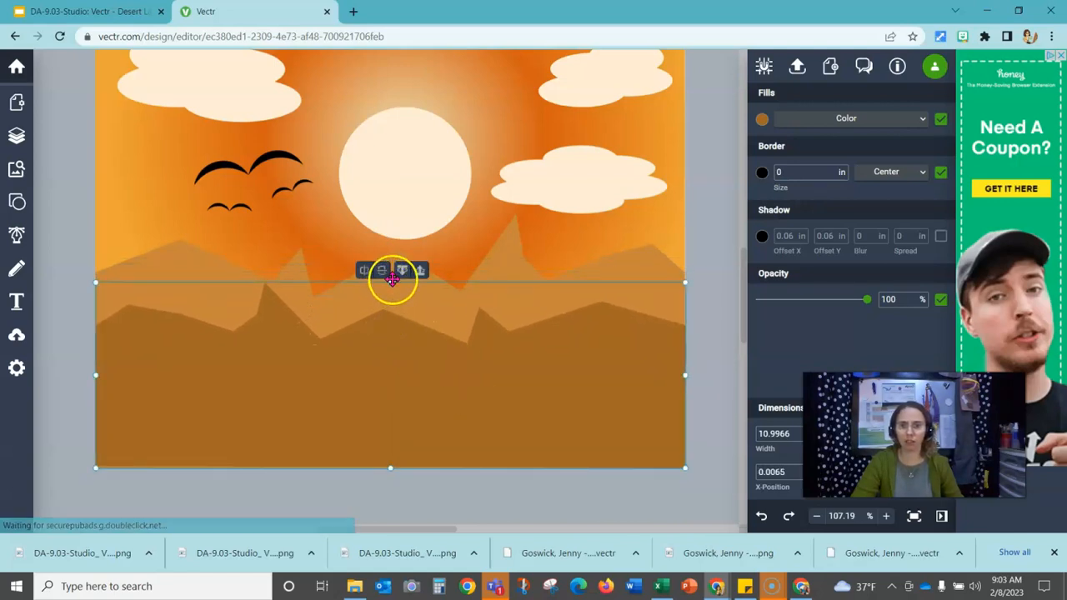
pyautogui.moveTo(392, 284); pyautogui.dragTo(392, 294)
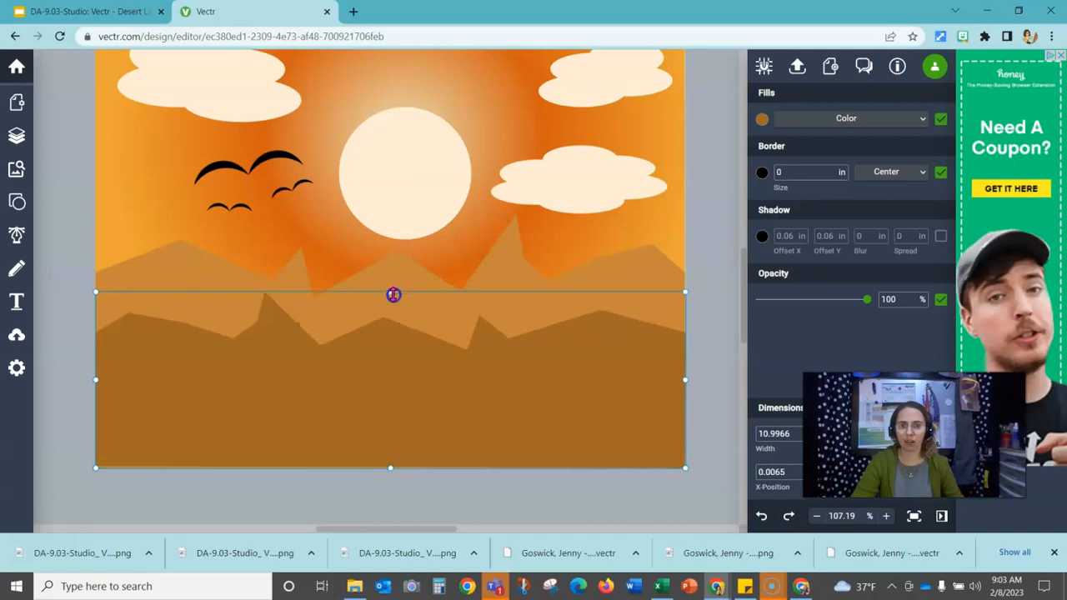
pyautogui.click(699, 291)
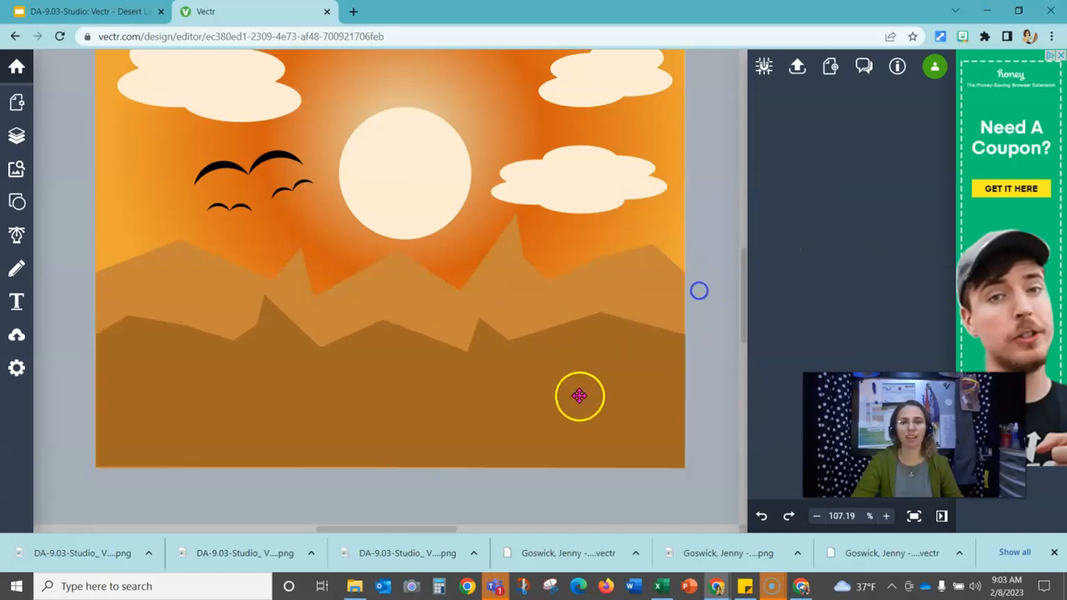
# Step: Duplicate the front mountain layer with a slight offset and fill the copy with dark brown #824D10
pyautogui.click(347, 417)
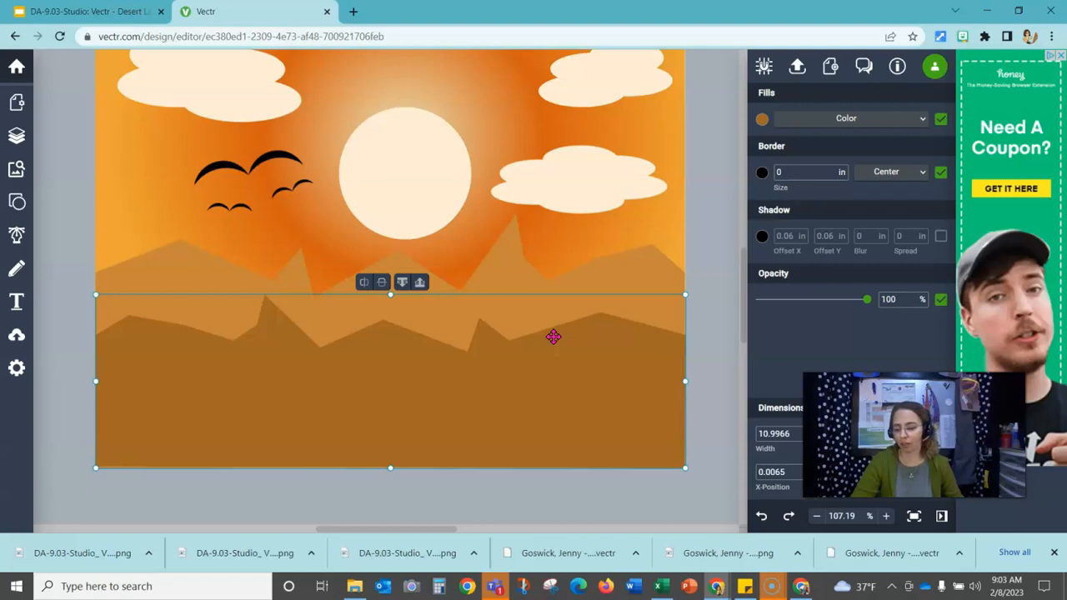
pyautogui.moveTo(554, 337); pyautogui.dragTo(568, 351)
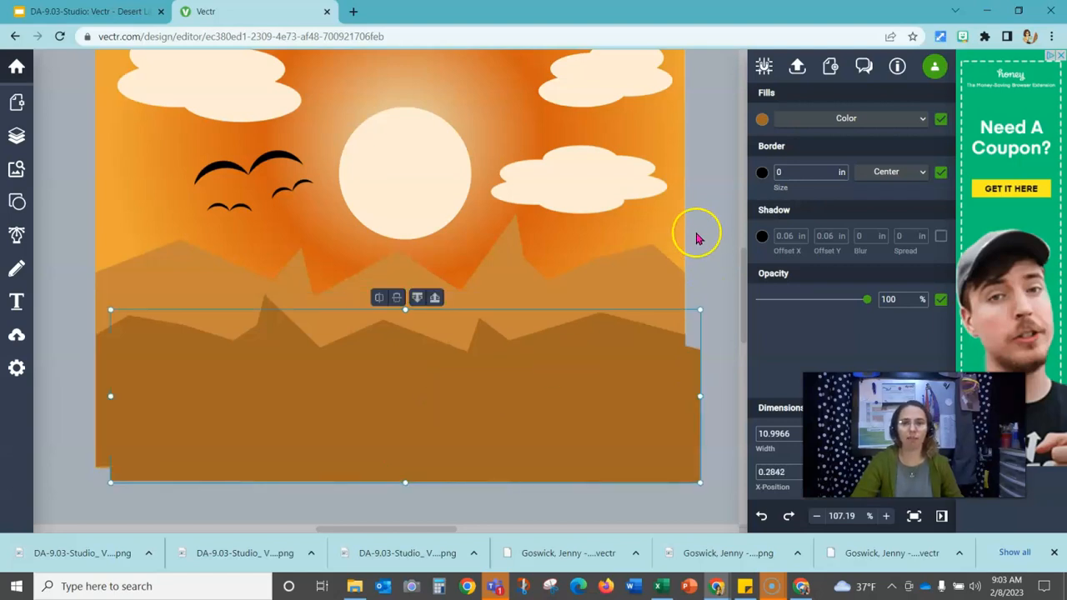
pyautogui.click(760, 119)
pyautogui.click(728, 154)
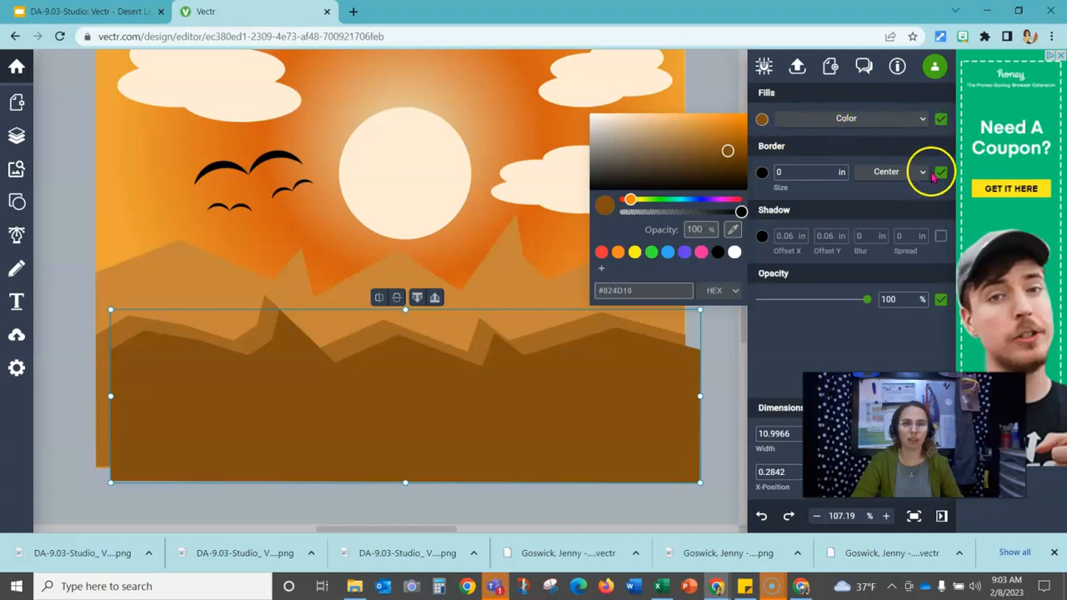
pyautogui.click(722, 340)
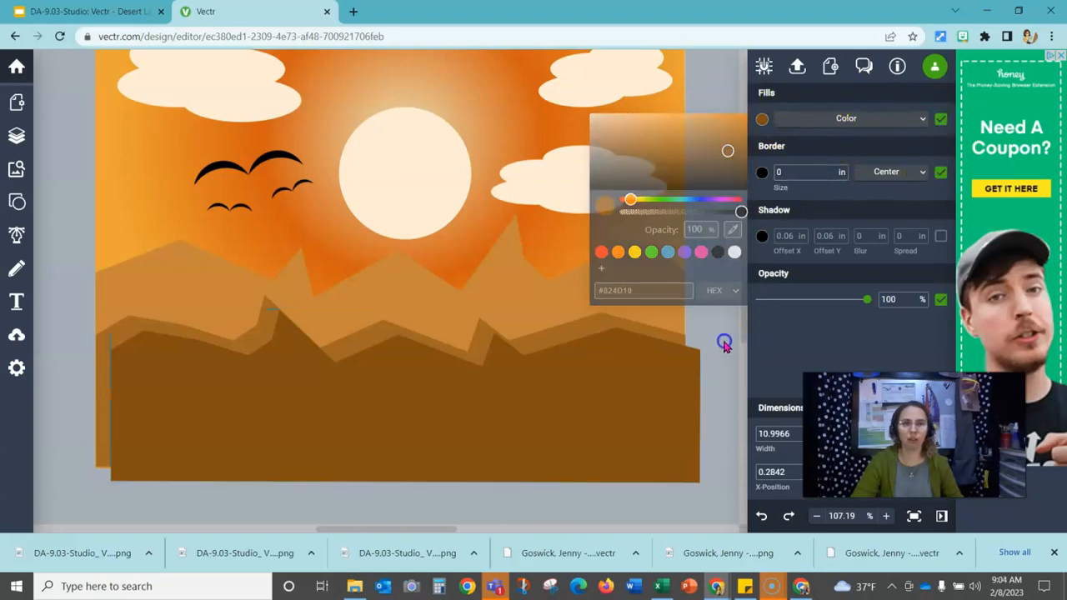
# Step: Flip the darkest mountain copy horizontally, align it to the canvas's bottom and sides, and shorten it so it sits below the middle ridge
pyautogui.click(648, 412)
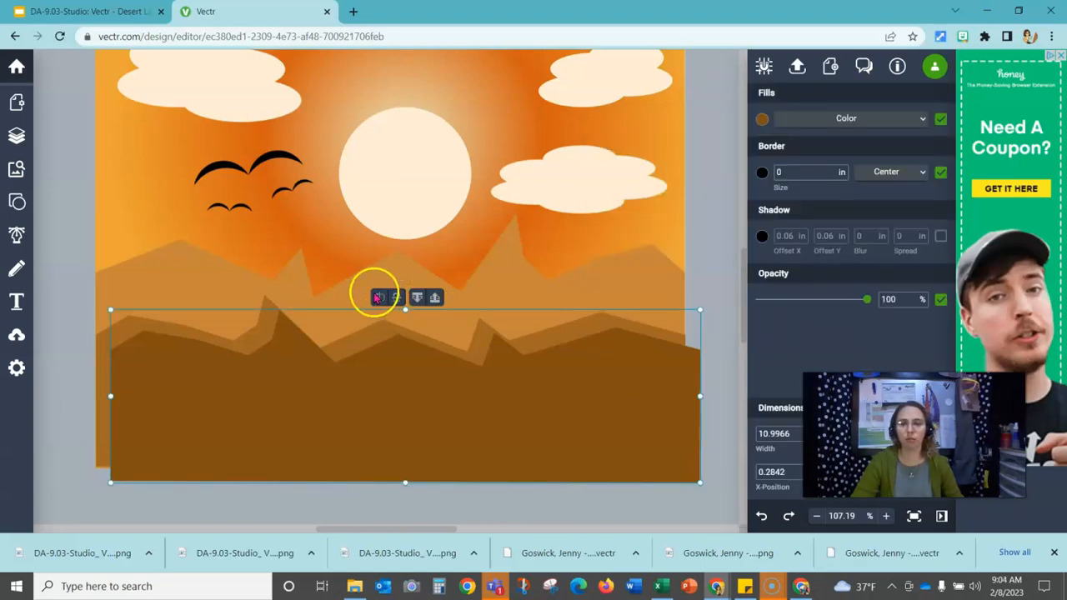
pyautogui.click(379, 298)
pyautogui.moveTo(621, 418)
pyautogui.mouseDown()
pyautogui.moveTo(598, 403)
pyautogui.moveTo(608, 386)
pyautogui.moveTo(609, 404)
pyautogui.mouseUp()
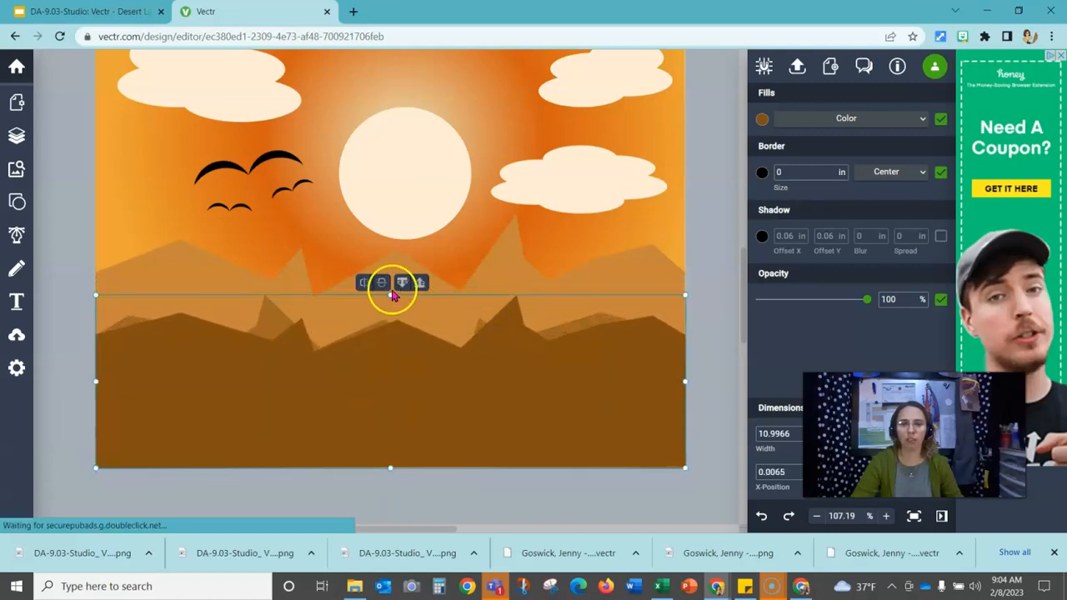
pyautogui.moveTo(393, 295); pyautogui.dragTo(393, 315)
pyautogui.moveTo(392, 338); pyautogui.dragTo(392, 357)
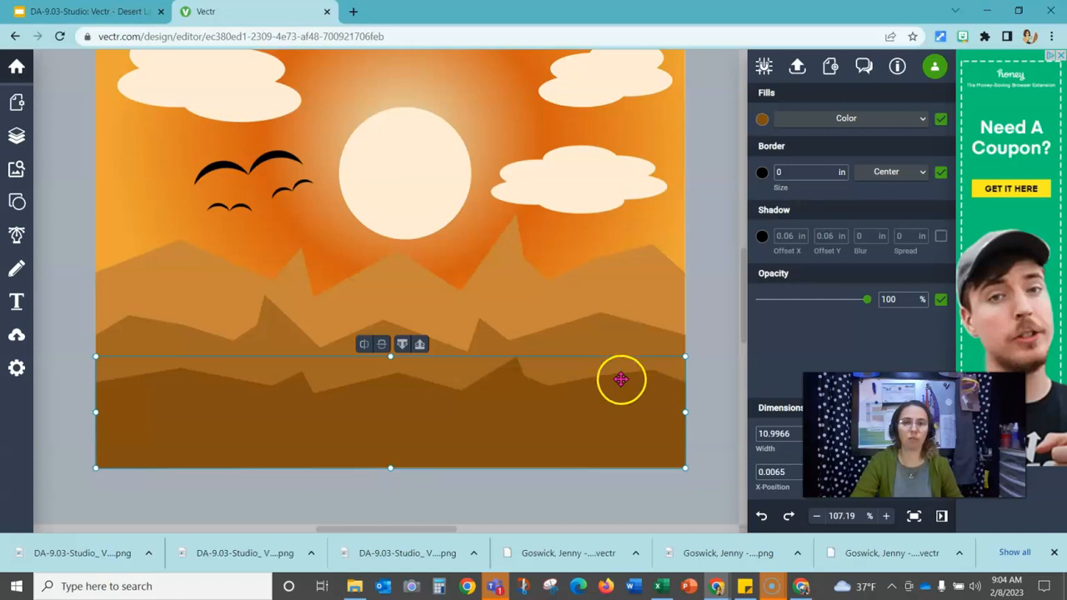
pyautogui.click(724, 350)
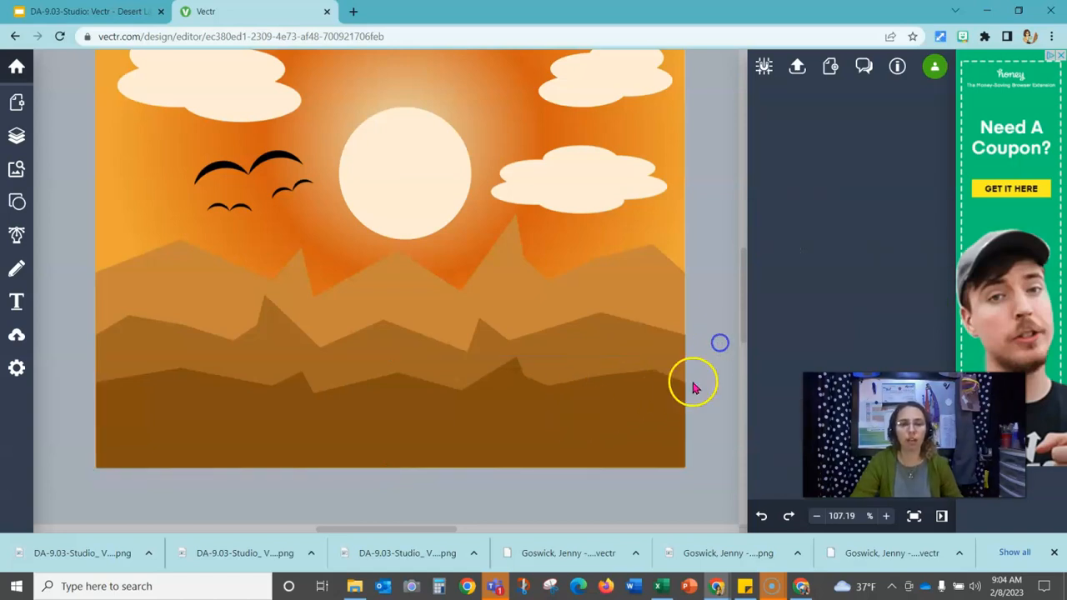
pyautogui.click(565, 355)
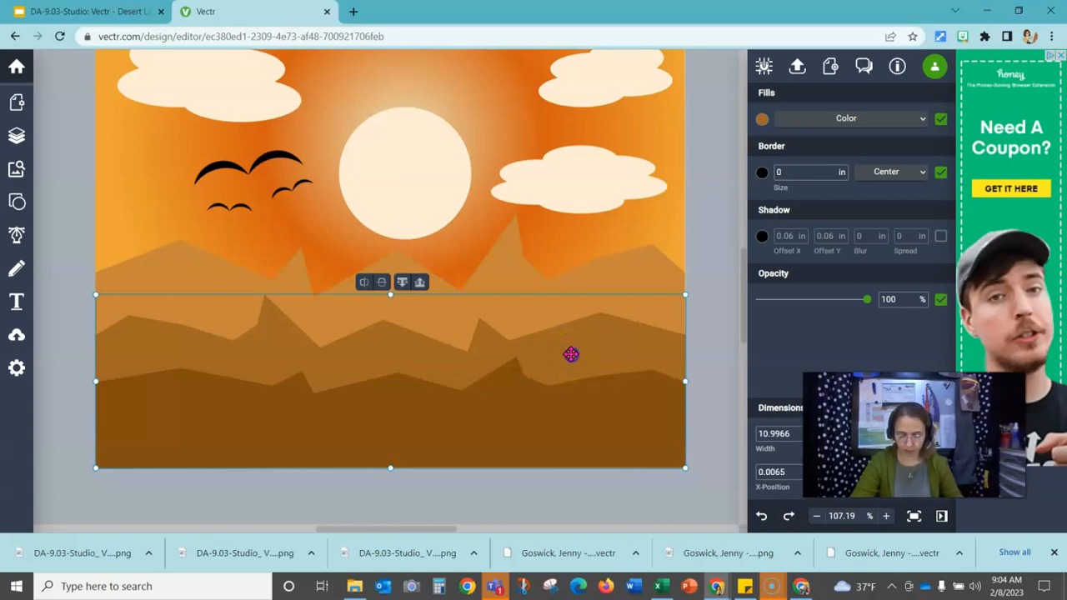
pyautogui.doubleClick(570, 355)
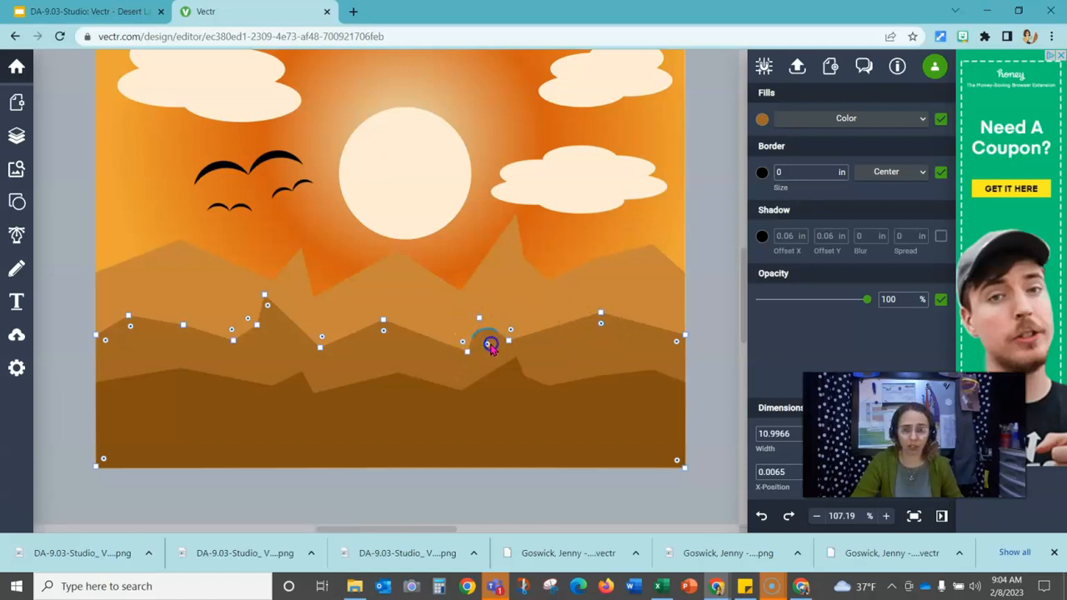
pyautogui.click(480, 310)
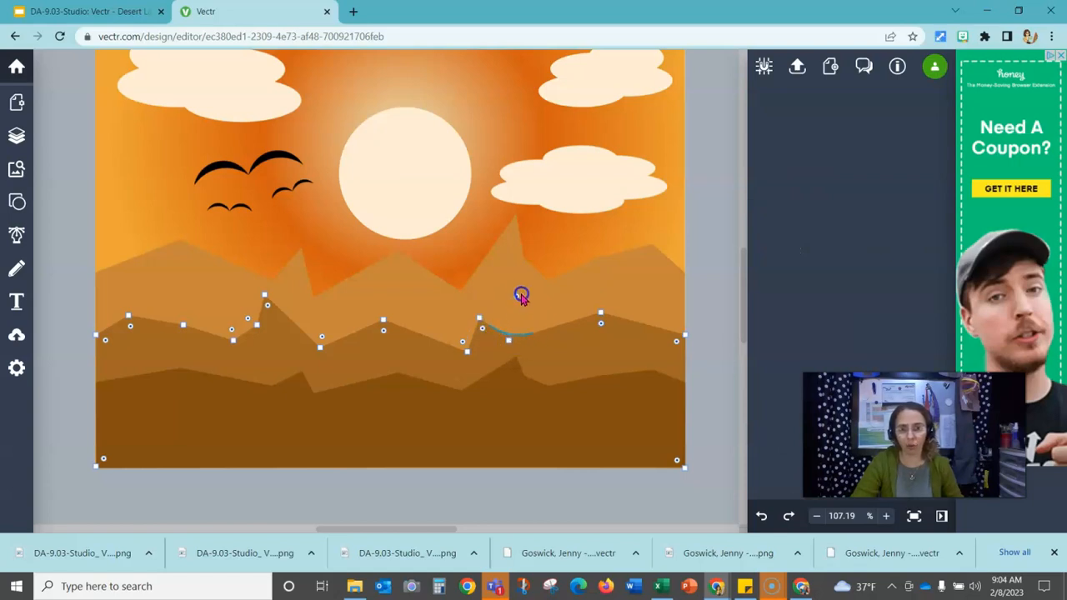
pyautogui.click(602, 312)
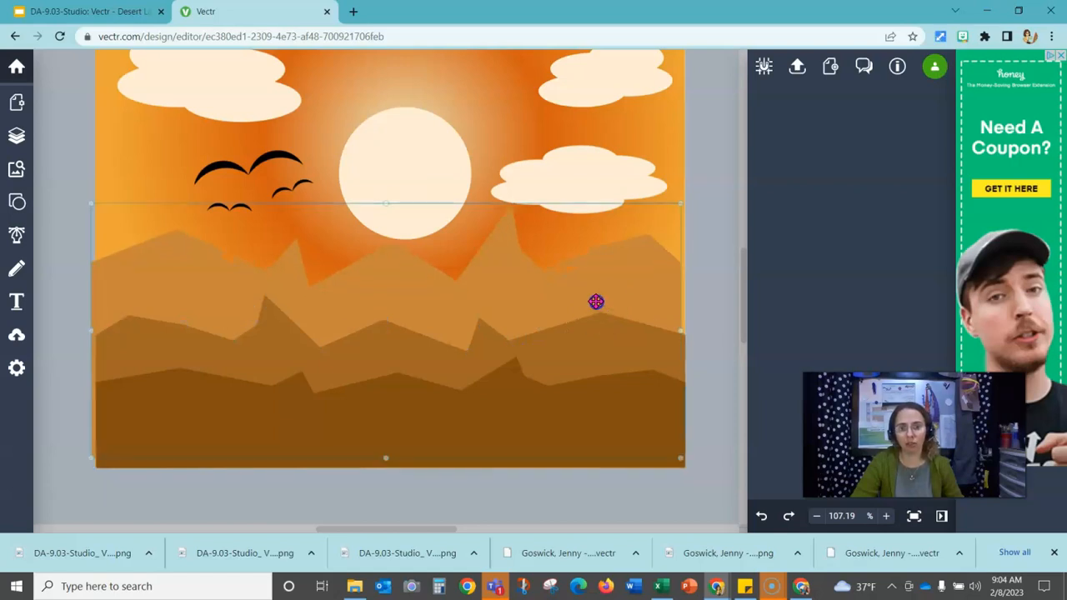
pyautogui.click(717, 336)
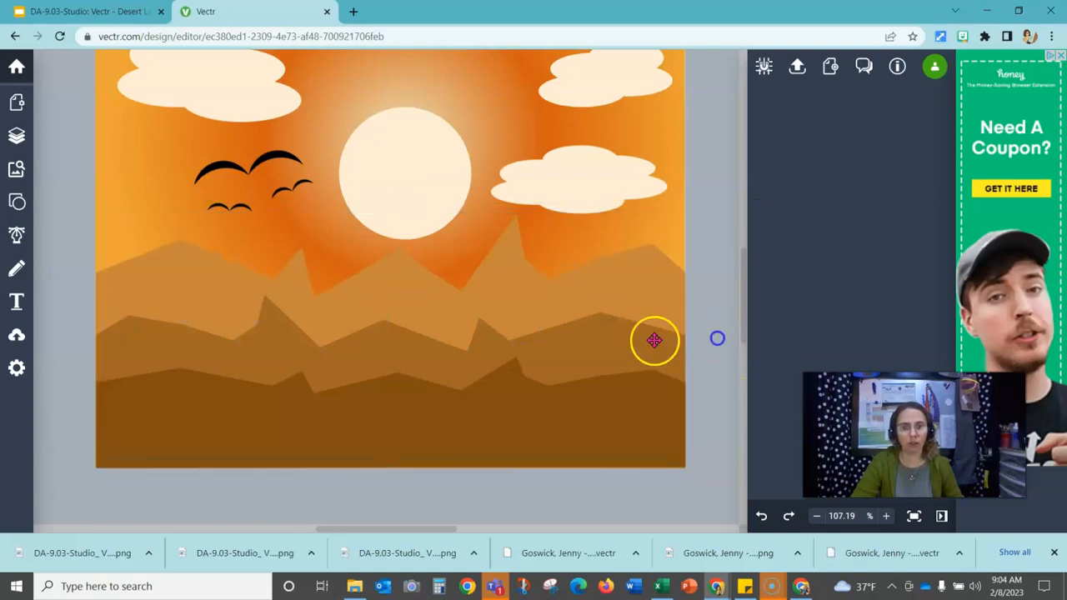
# Step: Edit the middle mountain layer's points to raise its rightmost peak and the slope point just left of that peak
pyautogui.click(649, 337)
pyautogui.doubleClick(564, 350)
pyautogui.click(602, 313)
pyautogui.moveTo(599, 314); pyautogui.dragTo(597, 283)
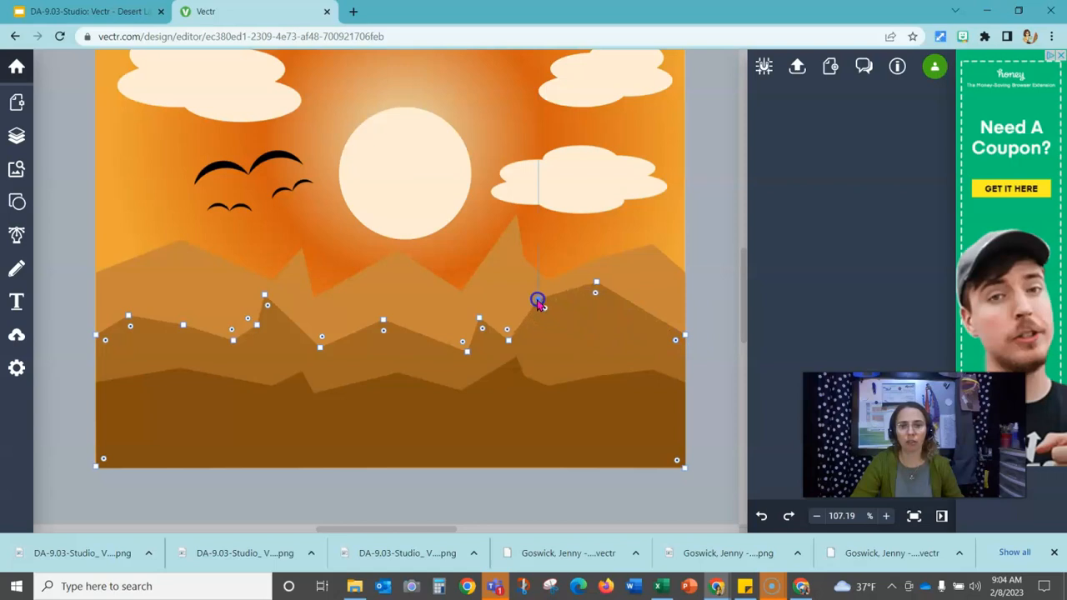
pyautogui.click(538, 302)
pyautogui.click(559, 354)
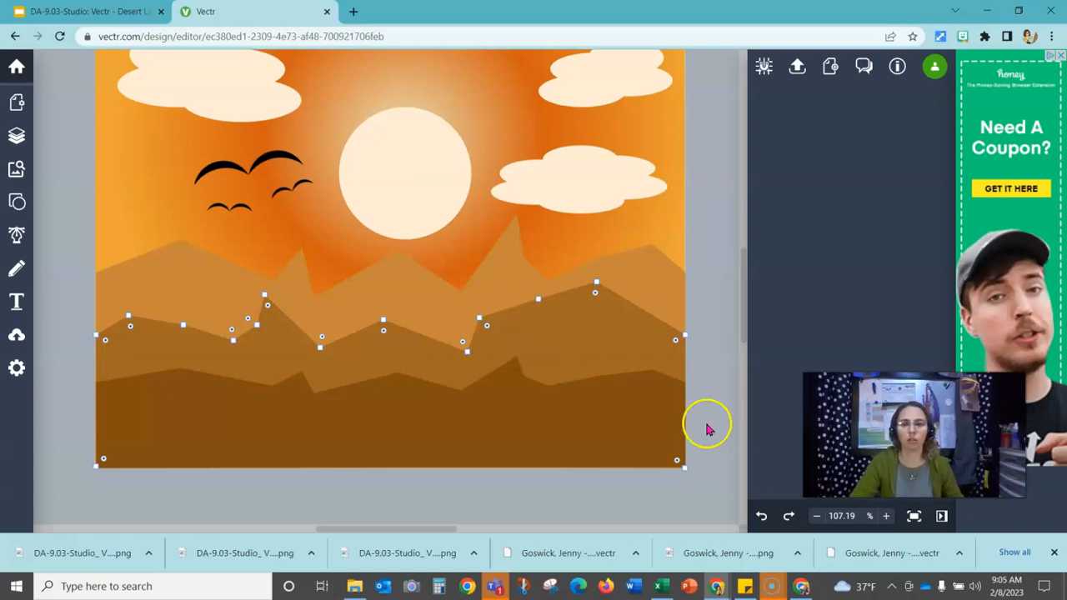
pyautogui.click(762, 518)
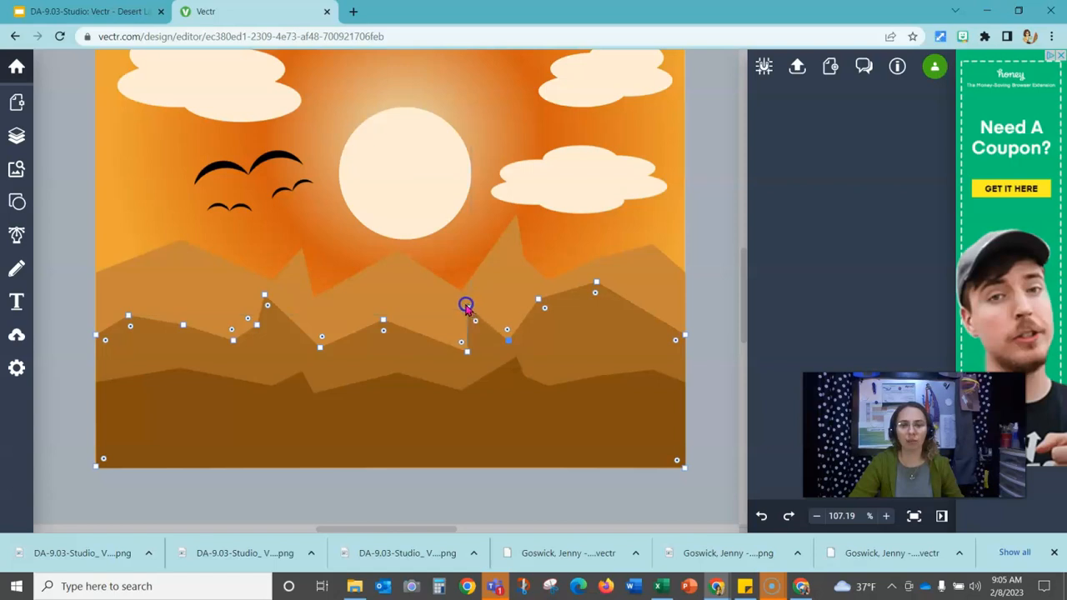
# Step: Raise the middle layer's narrow peak right of centre and shift the valley point beside it up and to the left
pyautogui.moveTo(476, 298)
pyautogui.mouseDown()
pyautogui.moveTo(476, 271)
pyautogui.moveTo(480, 292)
pyautogui.mouseUp()
pyautogui.moveTo(468, 352)
pyautogui.mouseDown()
pyautogui.moveTo(453, 338)
pyautogui.moveTo(468, 349)
pyautogui.mouseUp()
pyautogui.doubleClick(465, 351)
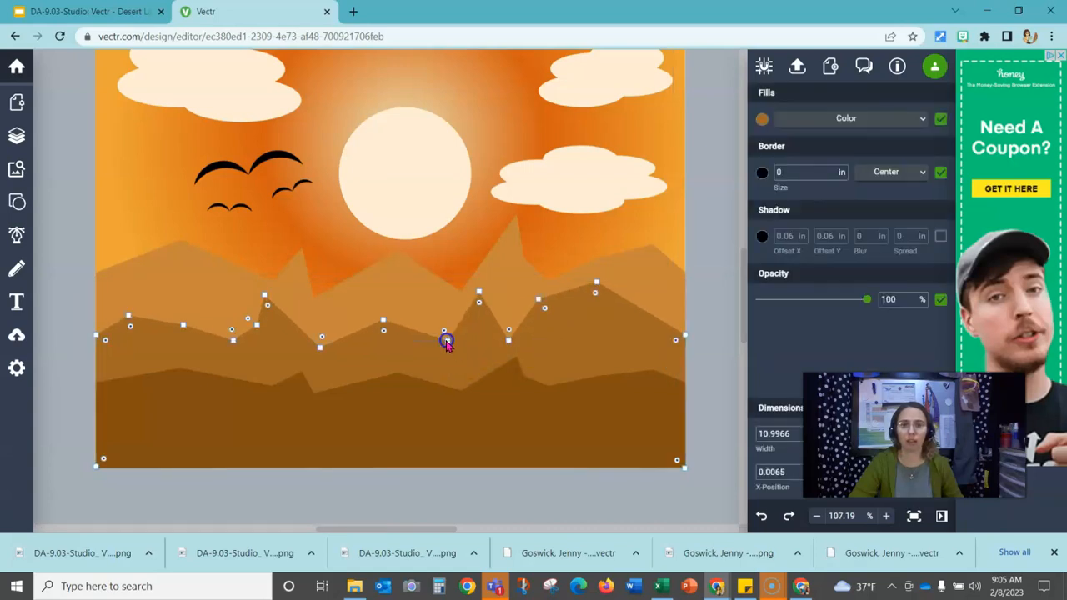
pyautogui.click(441, 340)
pyautogui.click(439, 340)
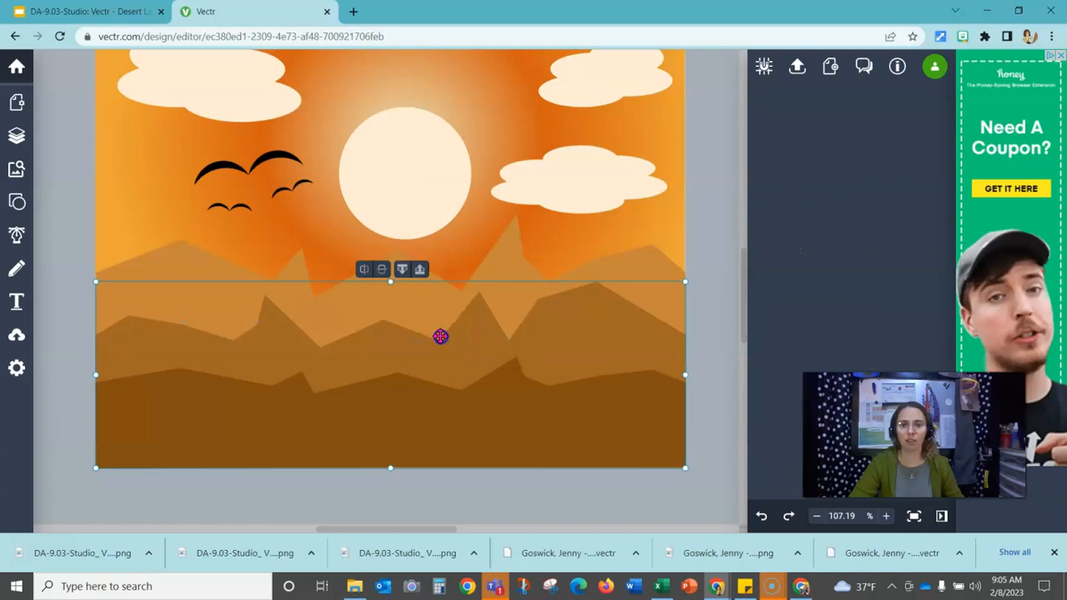
# Step: Nudge the middle mountain layer back up until its base meets the canvas's bottom edge
pyautogui.click(542, 426)
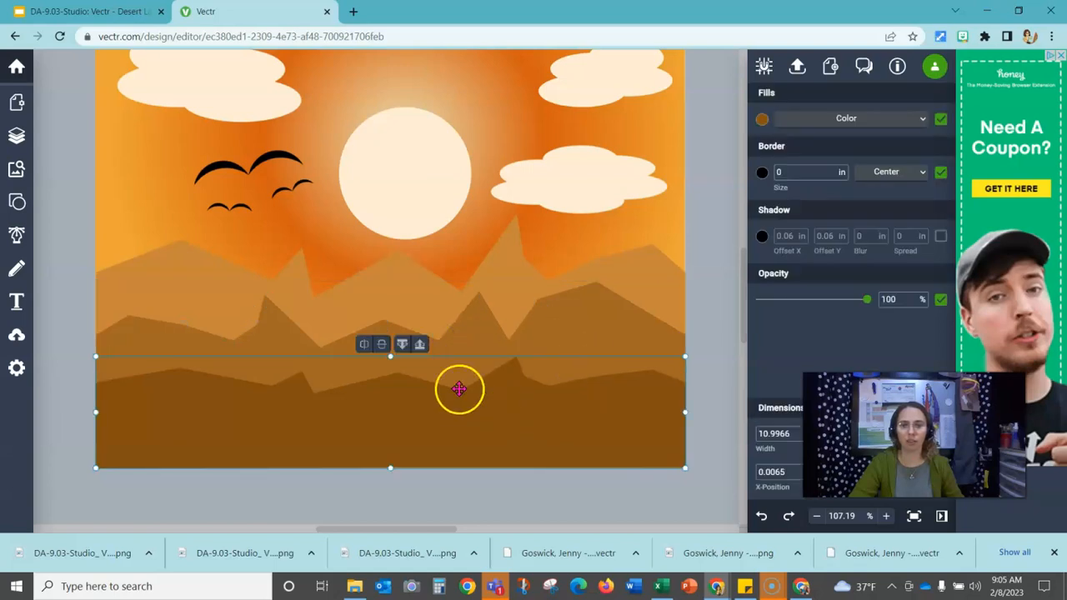
pyautogui.doubleClick(489, 420)
pyautogui.click(513, 357)
pyautogui.moveTo(513, 352); pyautogui.dragTo(515, 358)
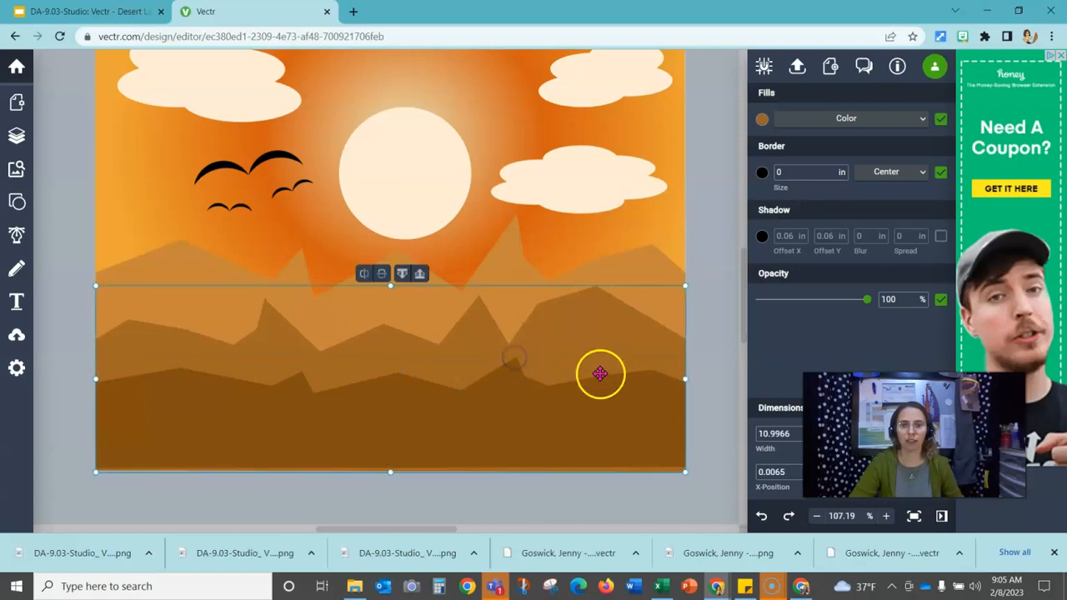
pyautogui.press('Up')
pyautogui.press('Up')
pyautogui.press('Up')
pyautogui.press('Up')
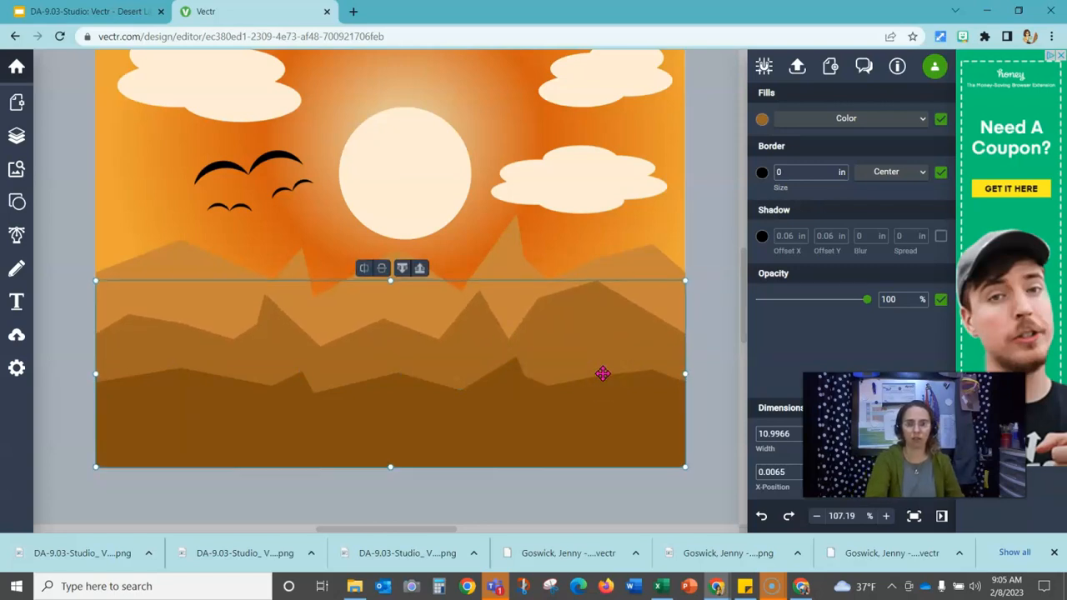
pyautogui.click(707, 367)
# Step: Edit the darkest front mountain layer's points to raise its centre peak and shift it slightly to the right
pyautogui.click(467, 412)
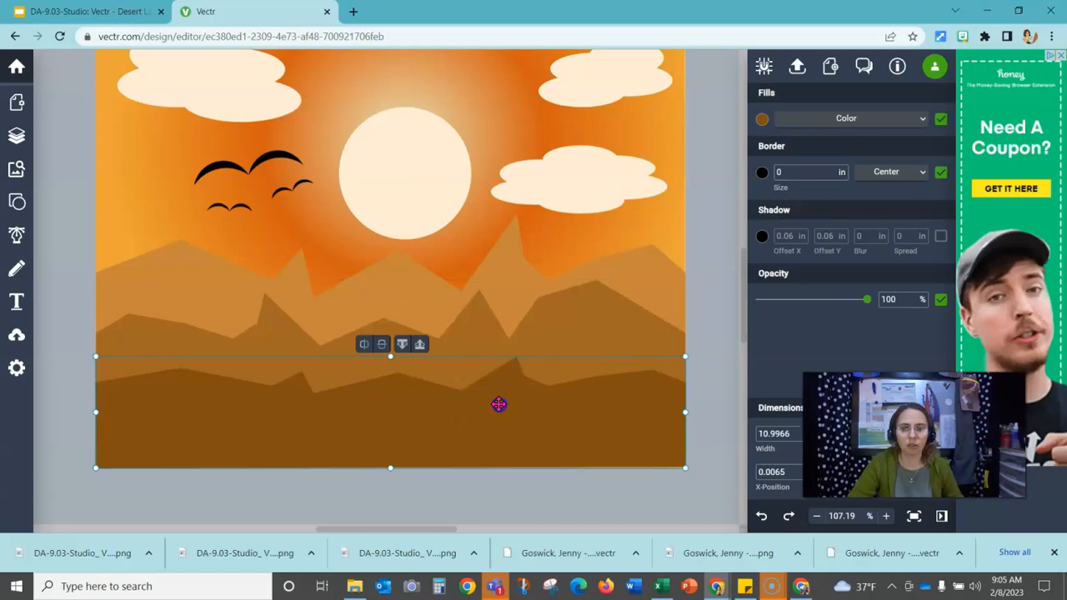
pyautogui.doubleClick(499, 406)
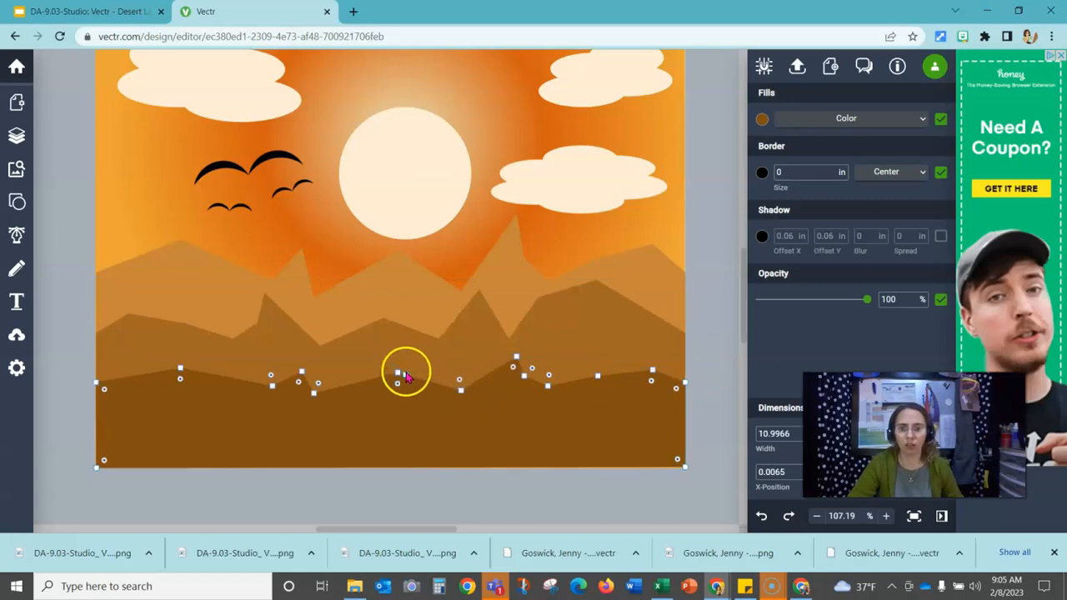
pyautogui.click(396, 368)
pyautogui.click(408, 392)
pyautogui.doubleClick(404, 394)
pyautogui.moveTo(397, 375); pyautogui.dragTo(416, 344)
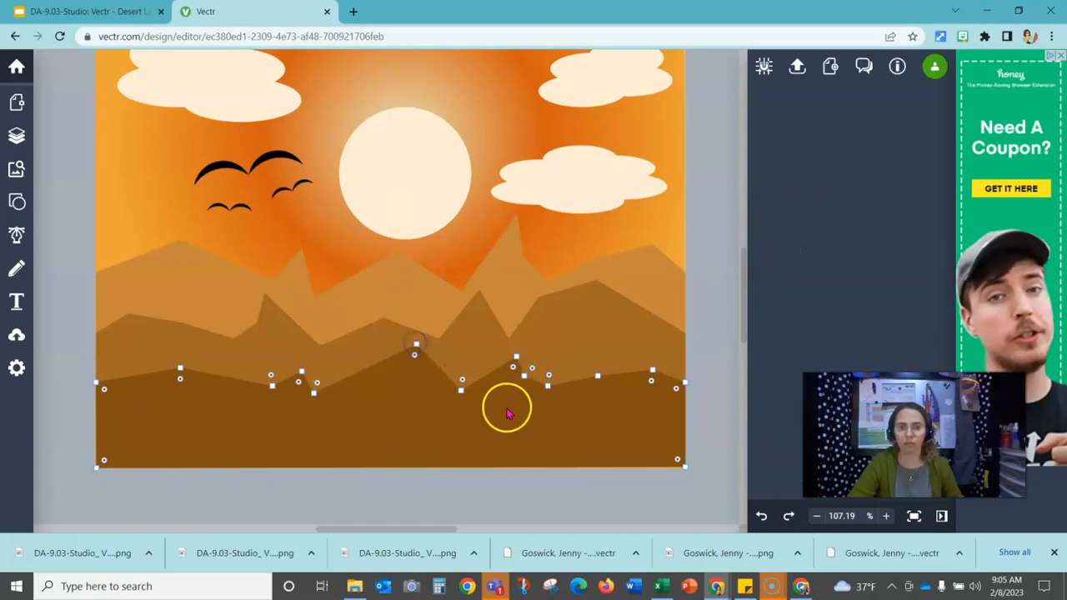
pyautogui.click(255, 329)
pyautogui.click(255, 328)
pyautogui.moveTo(262, 354); pyautogui.dragTo(262, 352)
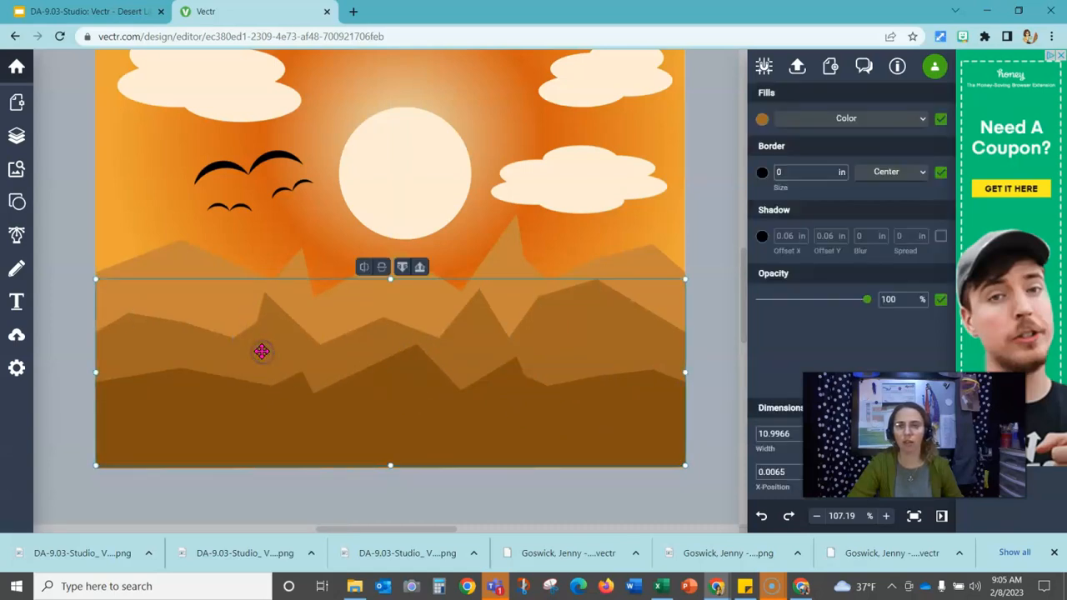
pyautogui.click(221, 404)
pyautogui.click(179, 364)
pyautogui.click(179, 364)
pyautogui.click(204, 410)
pyautogui.click(204, 410)
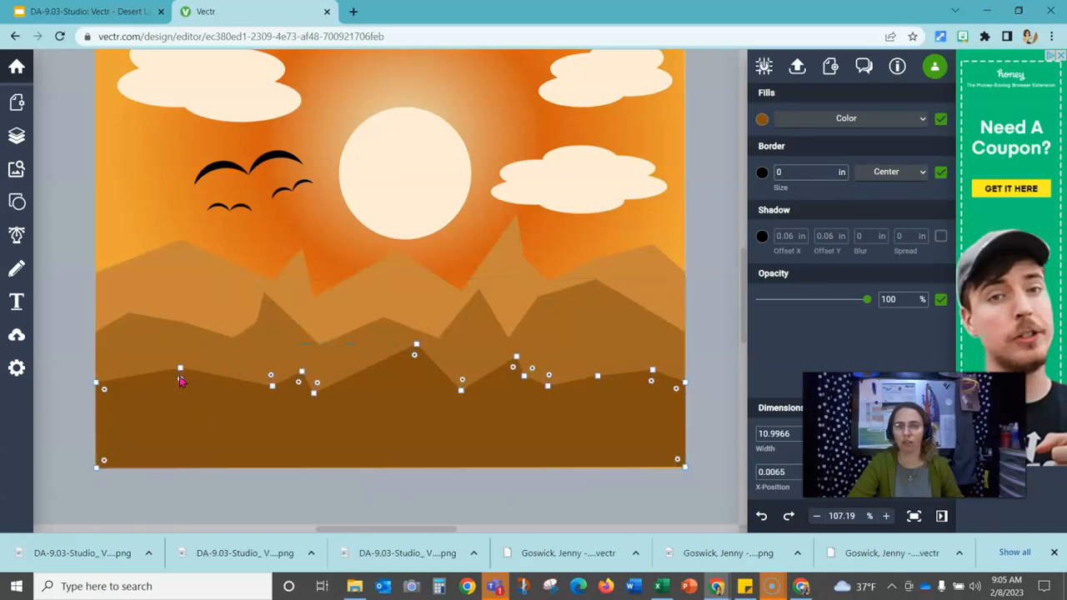
pyautogui.click(179, 369)
pyautogui.click(231, 453)
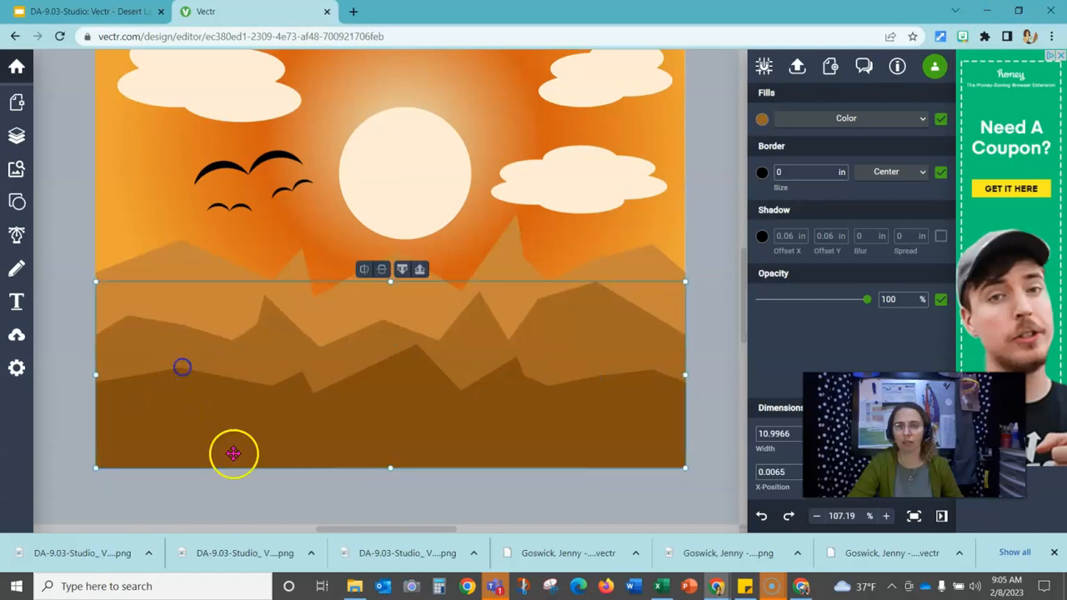
# Step: Raise the front mountain layer's leftmost peak and move the valley point beside it to the left
pyautogui.click(231, 452)
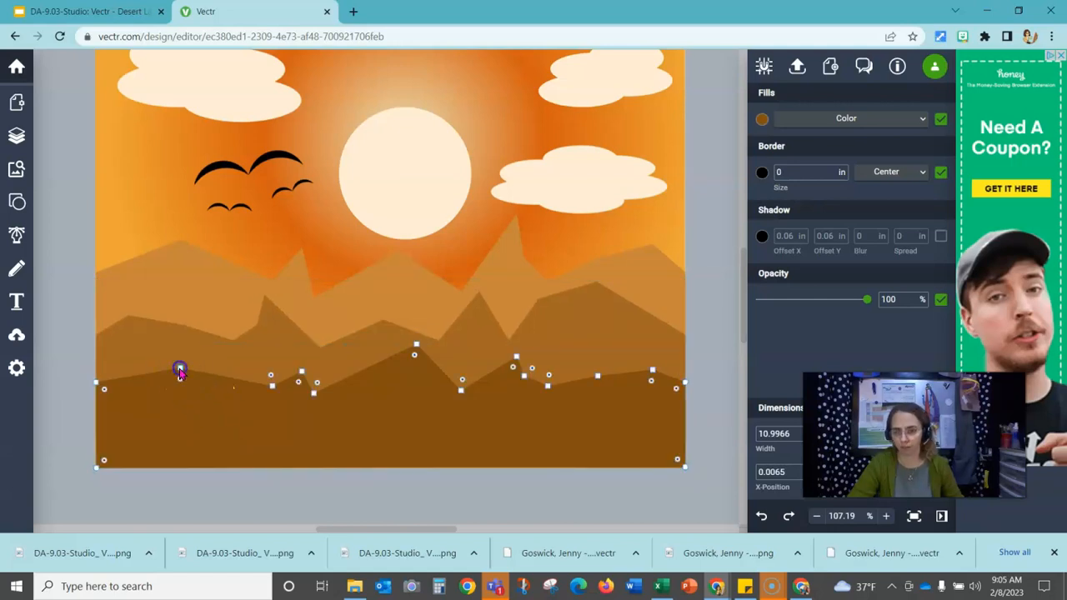
pyautogui.moveTo(171, 362); pyautogui.dragTo(178, 338)
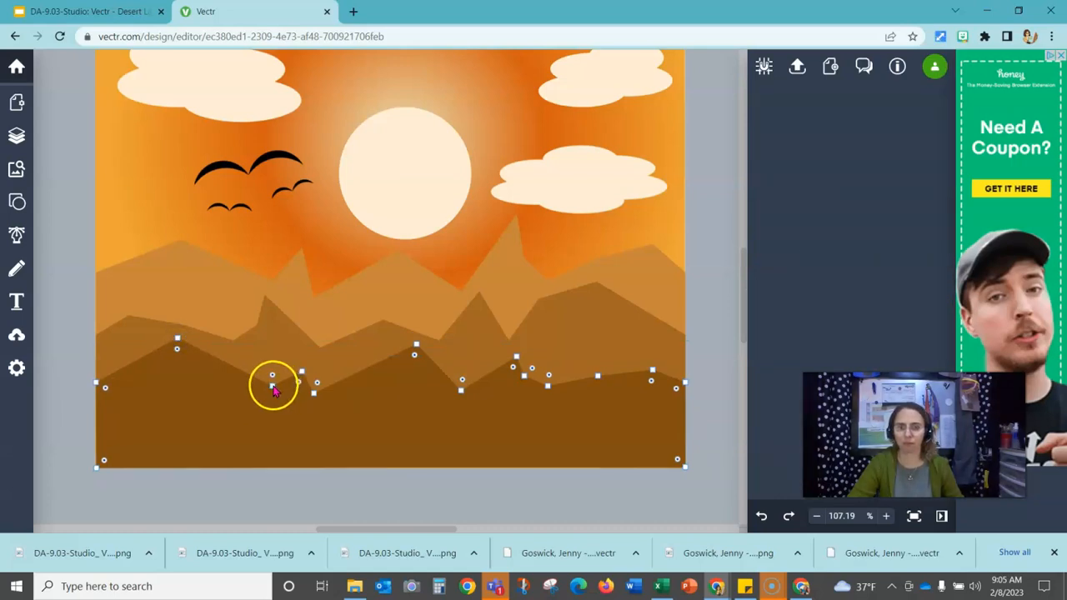
pyautogui.moveTo(272, 388); pyautogui.dragTo(230, 392)
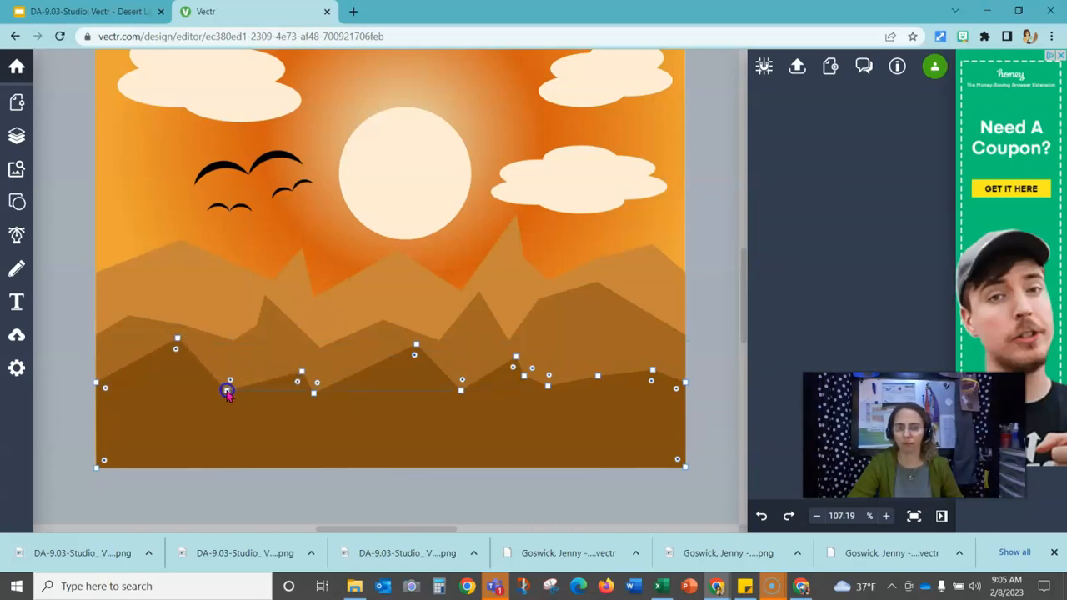
# Step: Move the front layer's small second peak to the left and reshape the leftmost peak into a broader one with a sloping top
pyautogui.click(302, 373)
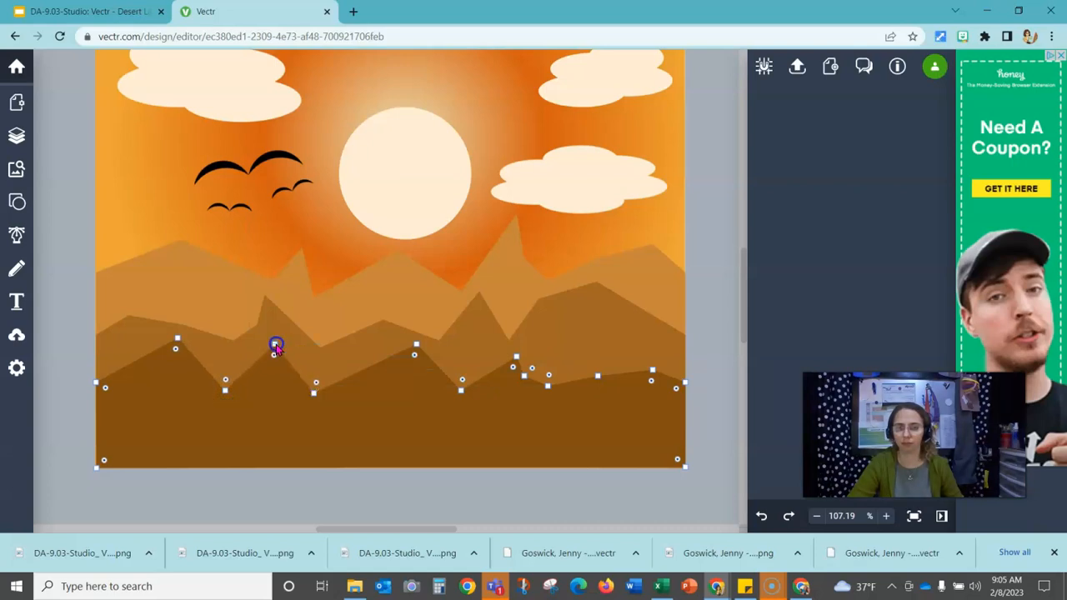
pyautogui.moveTo(280, 366); pyautogui.dragTo(278, 366)
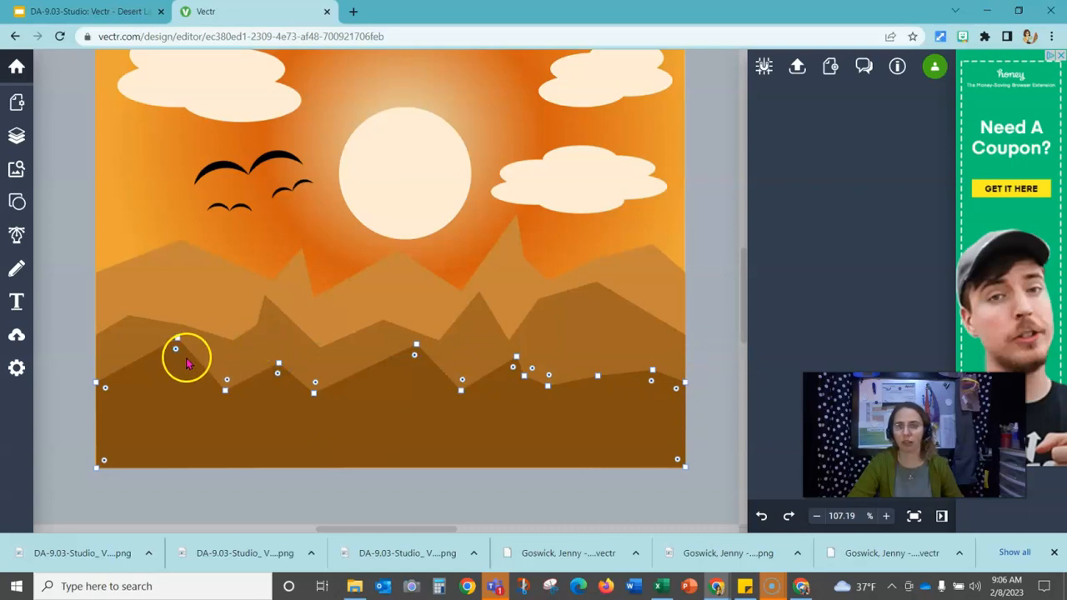
pyautogui.moveTo(135, 364); pyautogui.dragTo(185, 346)
pyautogui.click(715, 354)
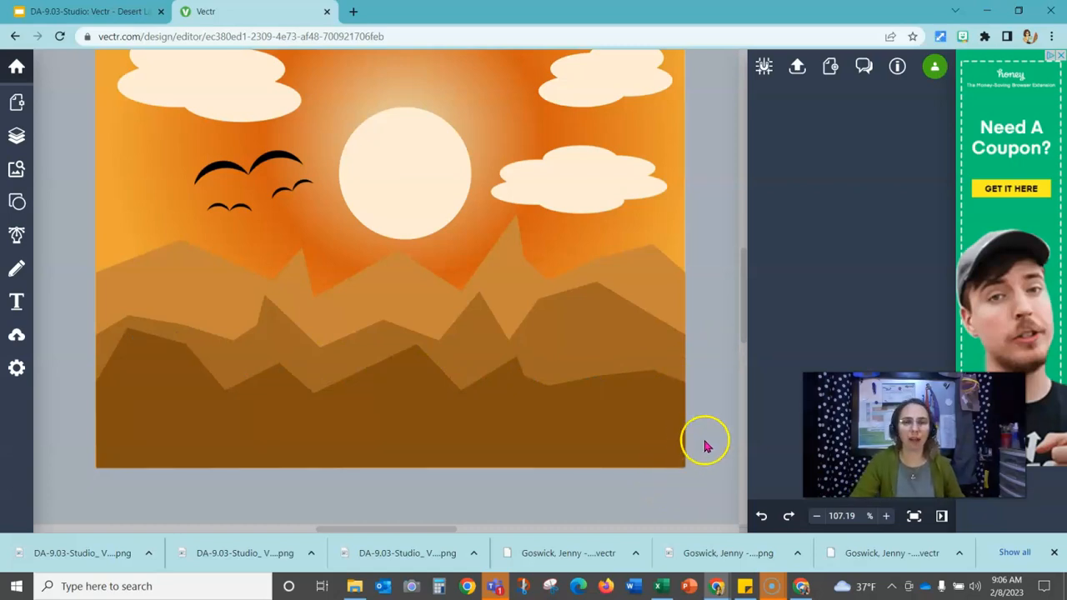
# Step: Export the finished landscape page as a PNG file and download it
pyautogui.scroll(1, 722, 425)
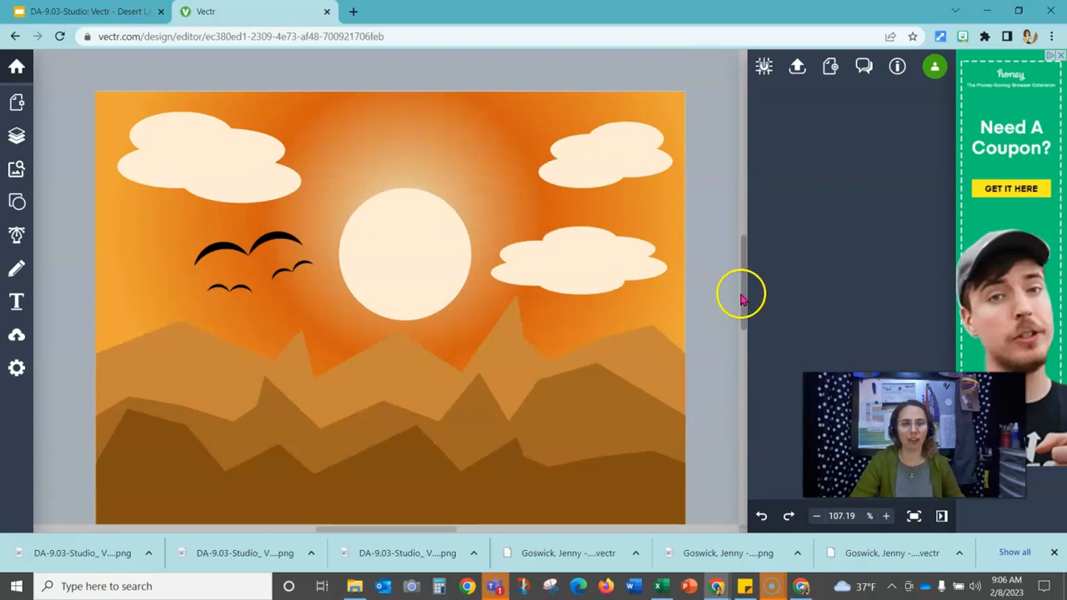
pyautogui.moveTo(742, 289); pyautogui.dragTo(742, 302)
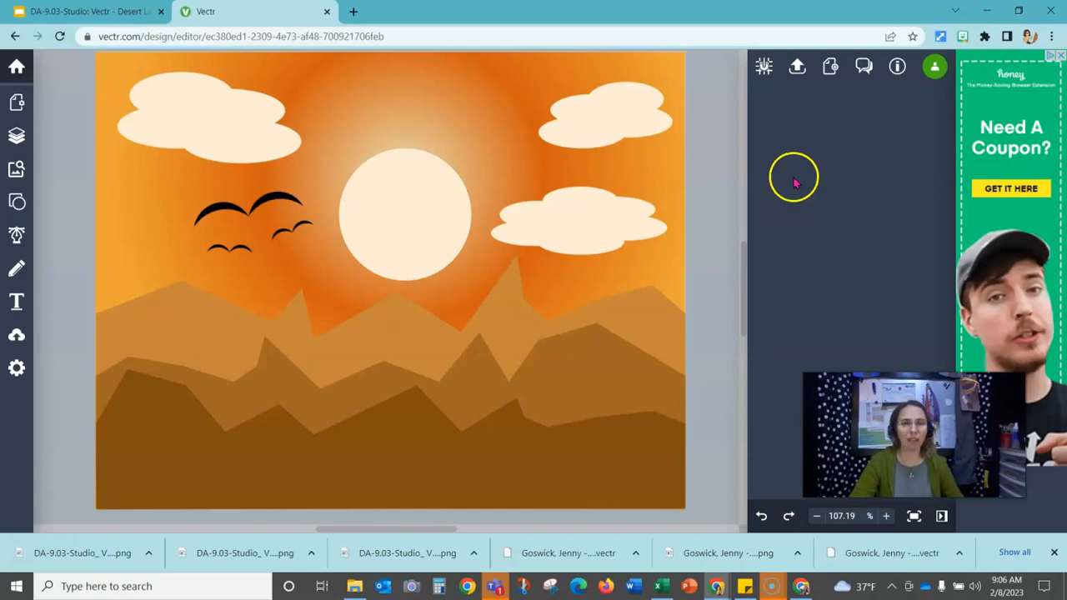
pyautogui.click(801, 71)
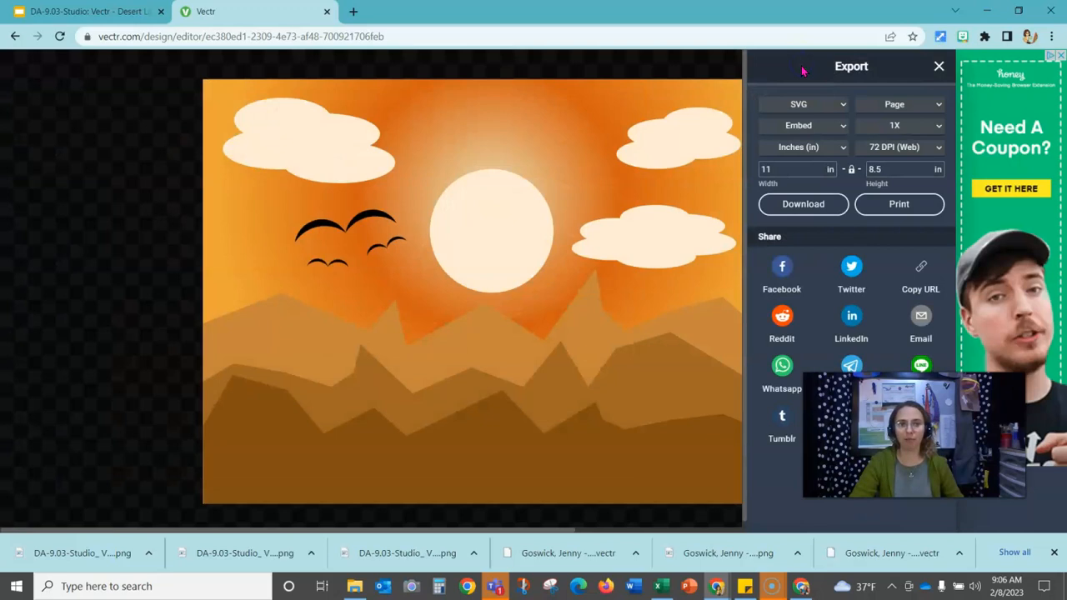
pyautogui.click(839, 105)
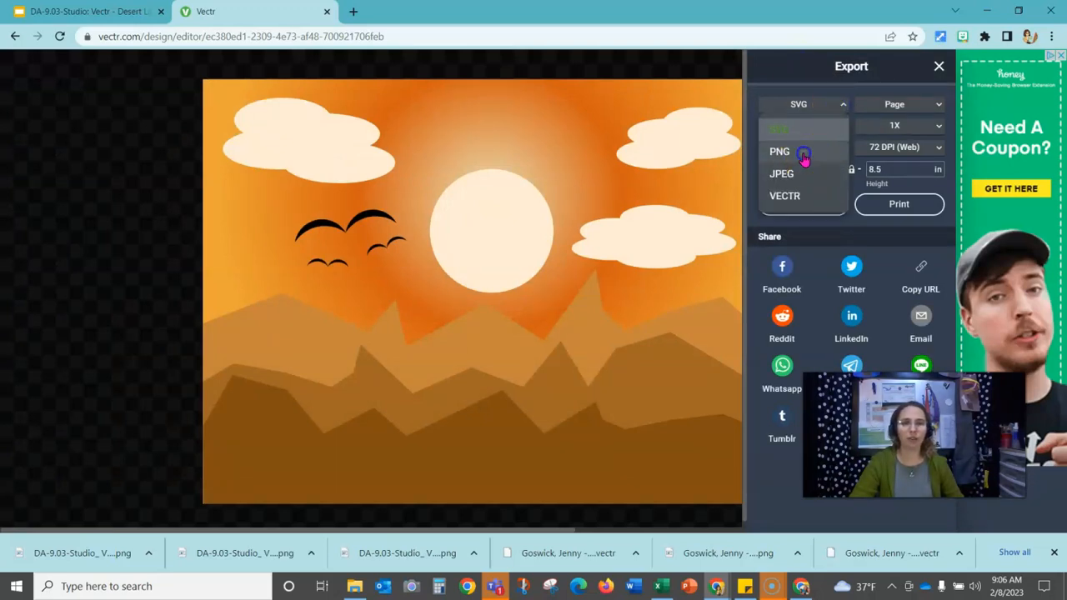
pyautogui.click(804, 156)
pyautogui.click(832, 207)
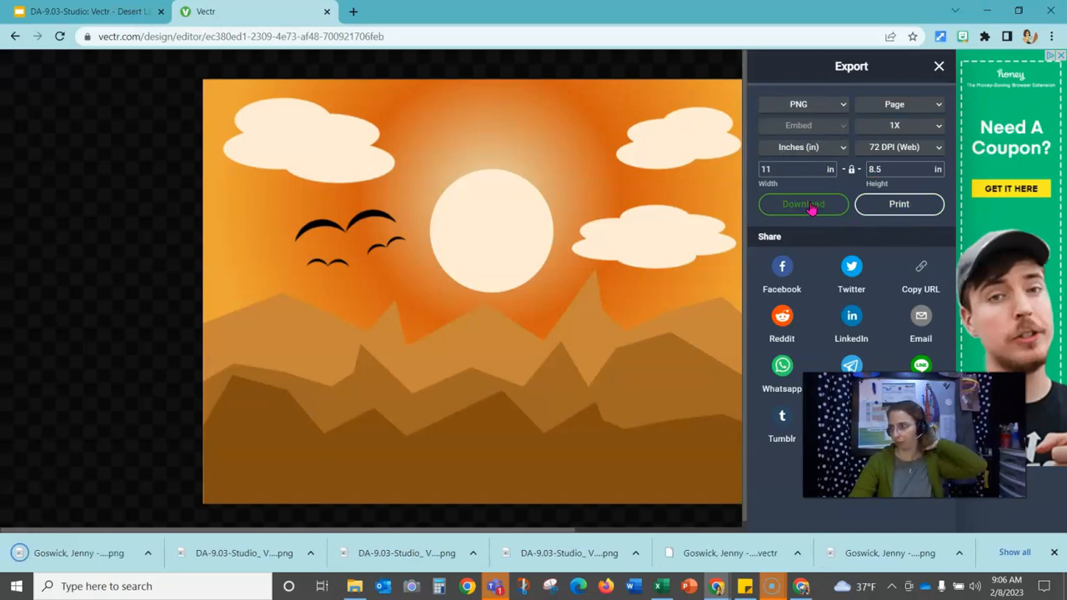
# Step: Export the landscape in VECTR format, download the file and close the export settings
pyautogui.click(840, 104)
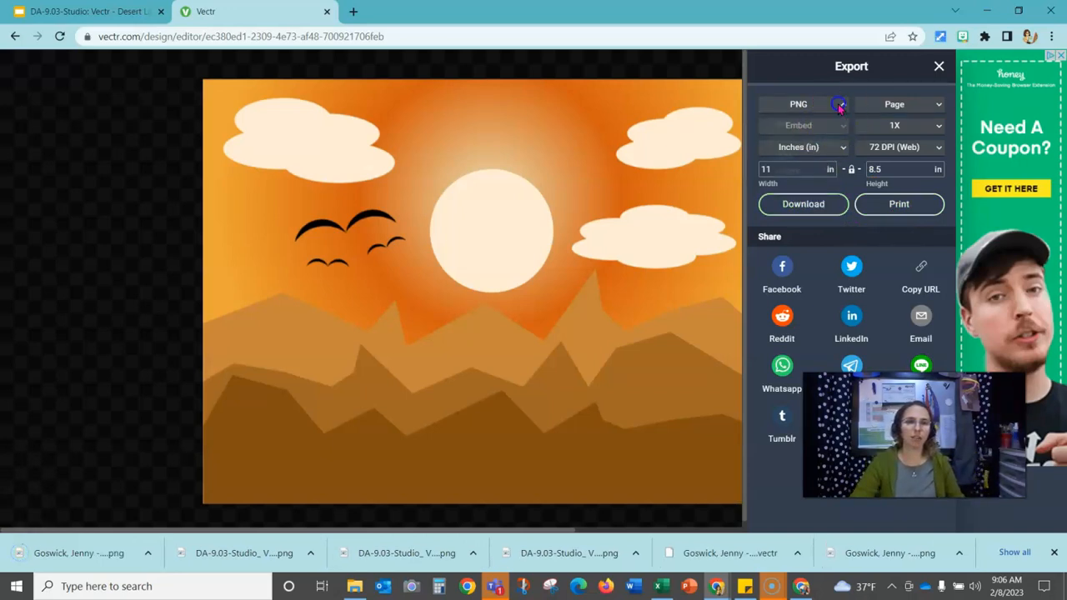
pyautogui.click(790, 199)
pyautogui.click(804, 206)
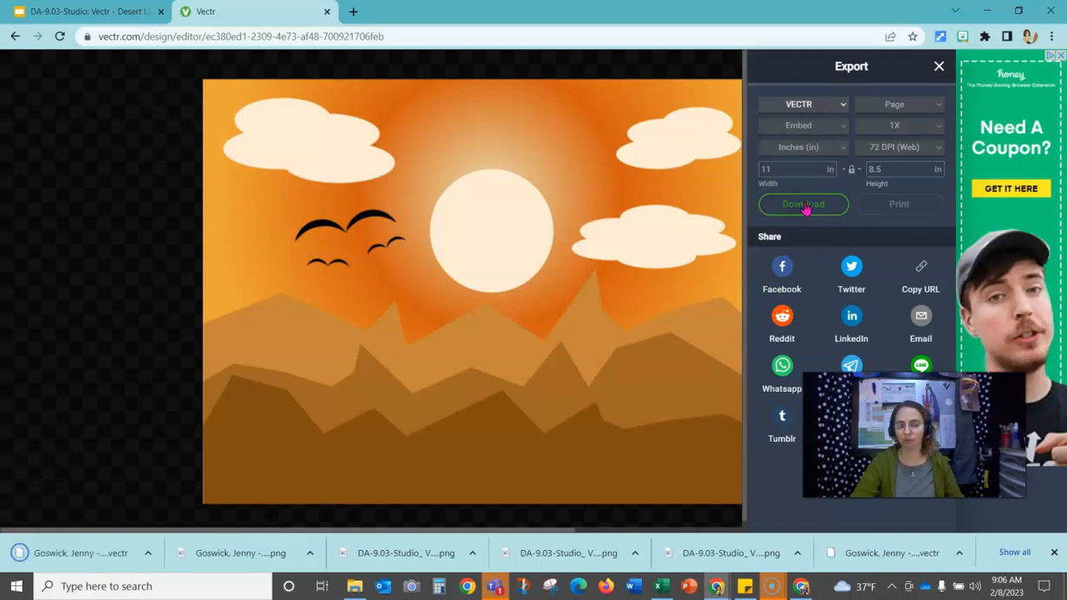
pyautogui.click(940, 67)
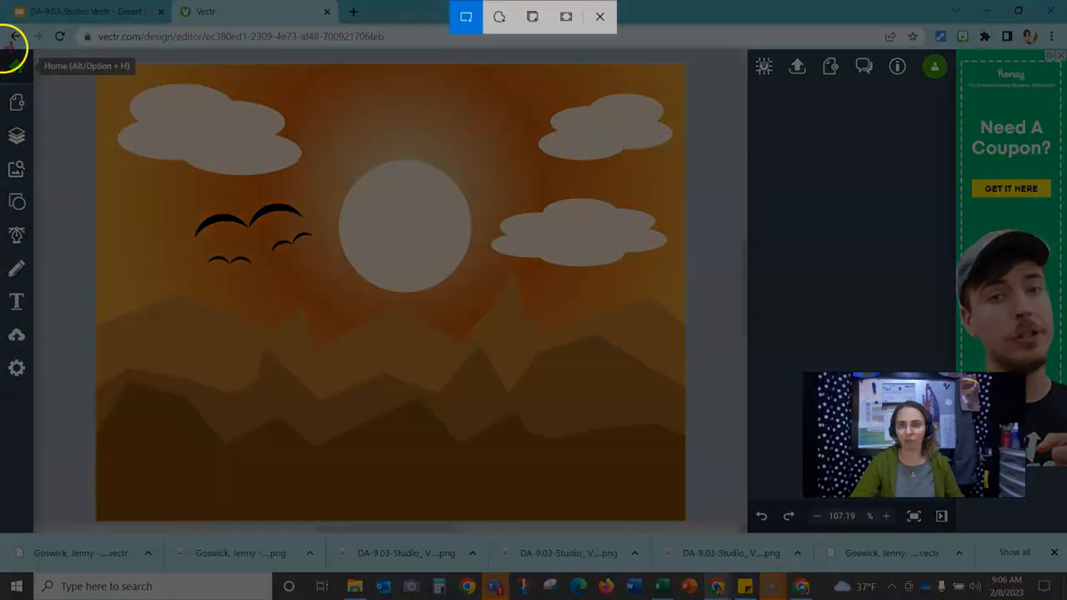
# Step: Capture a rectangular screenshot of the editor with the finished landscape and save it from Snip & Sketch to Downloads as PNG "9.05 Screenshot"
pyautogui.moveTo(2, 48); pyautogui.dragTo(961, 525)
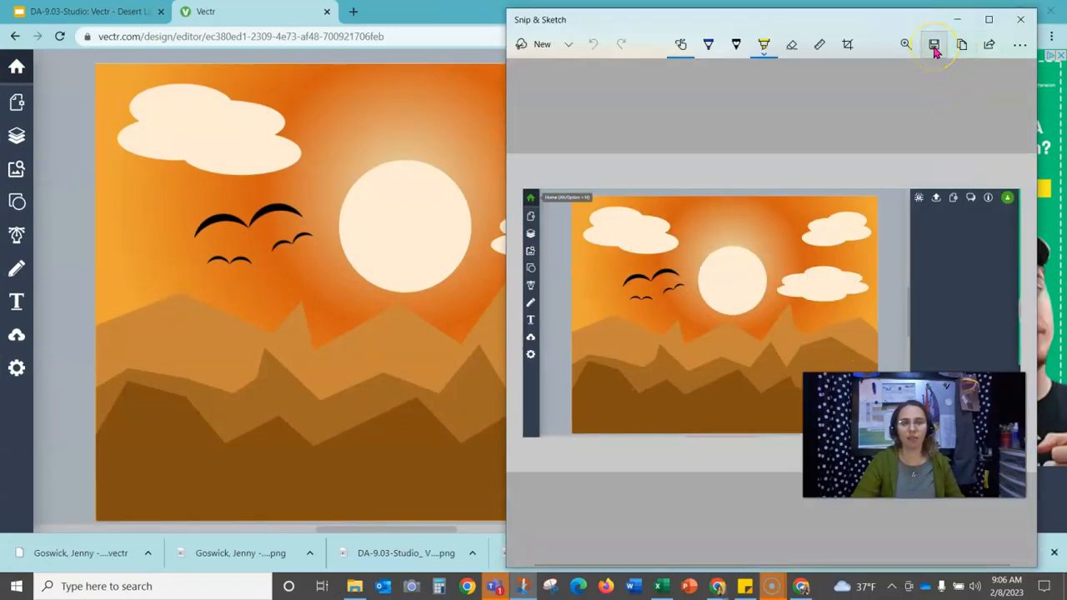
pyautogui.click(935, 45)
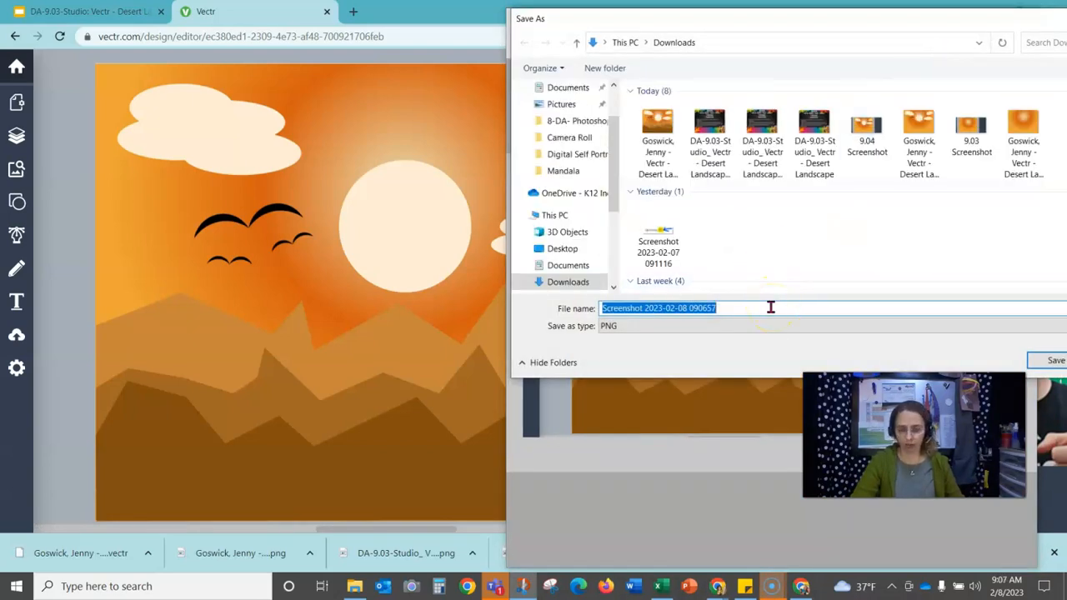
pyautogui.write('9')
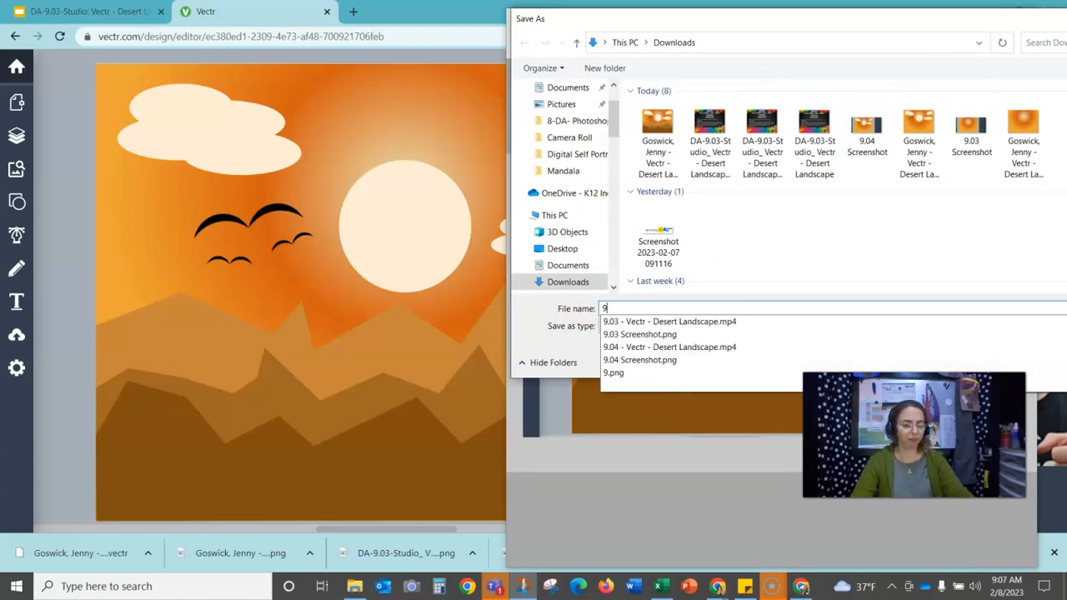
pyautogui.write('.05 Sc')
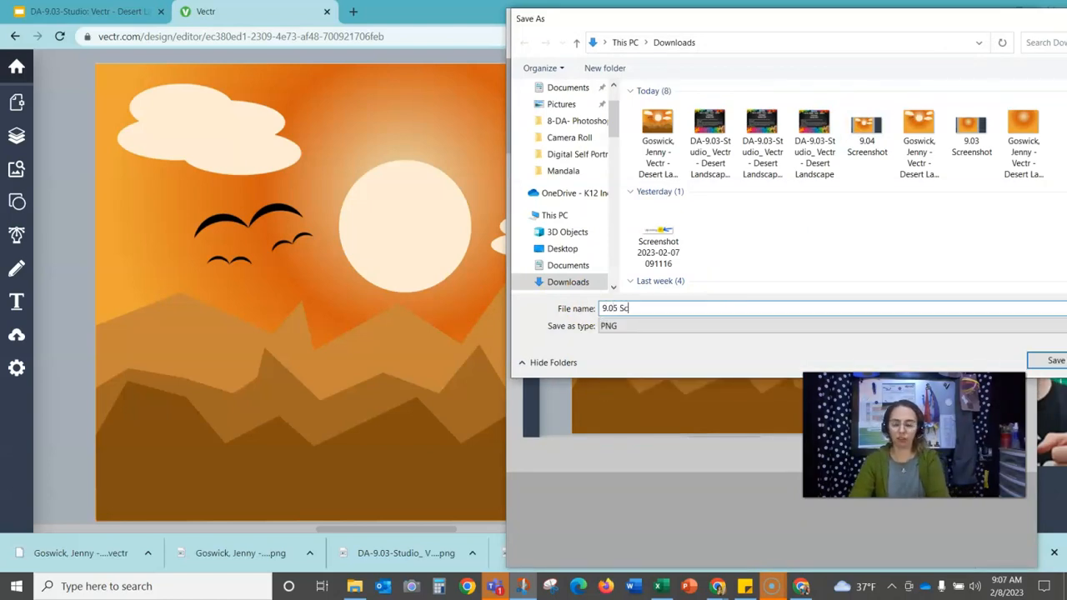
pyautogui.write('reenshot')
pyautogui.press('Return')
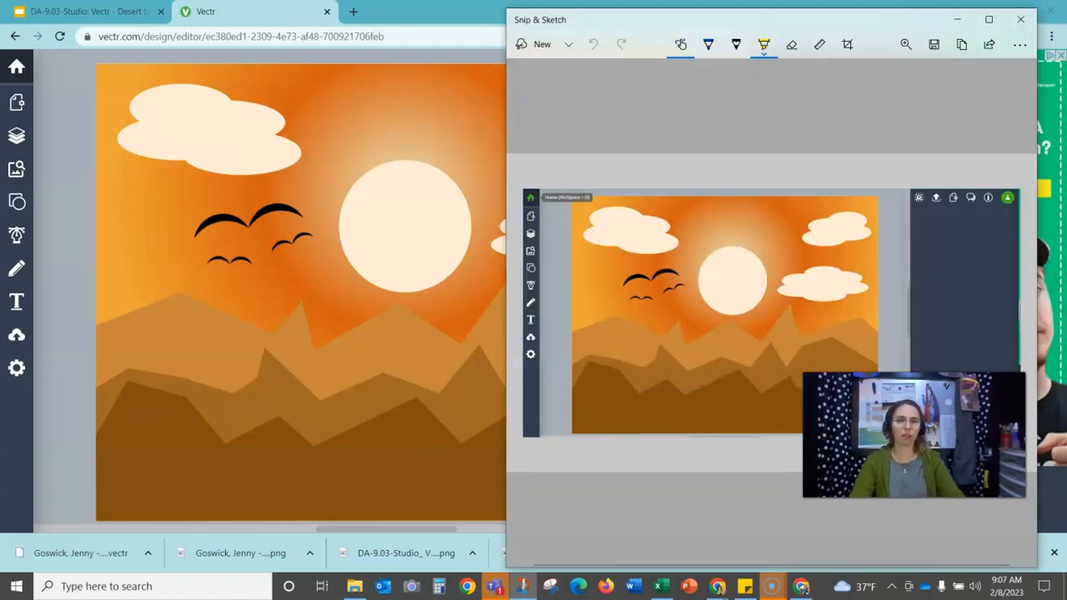
pyautogui.click(1021, 18)
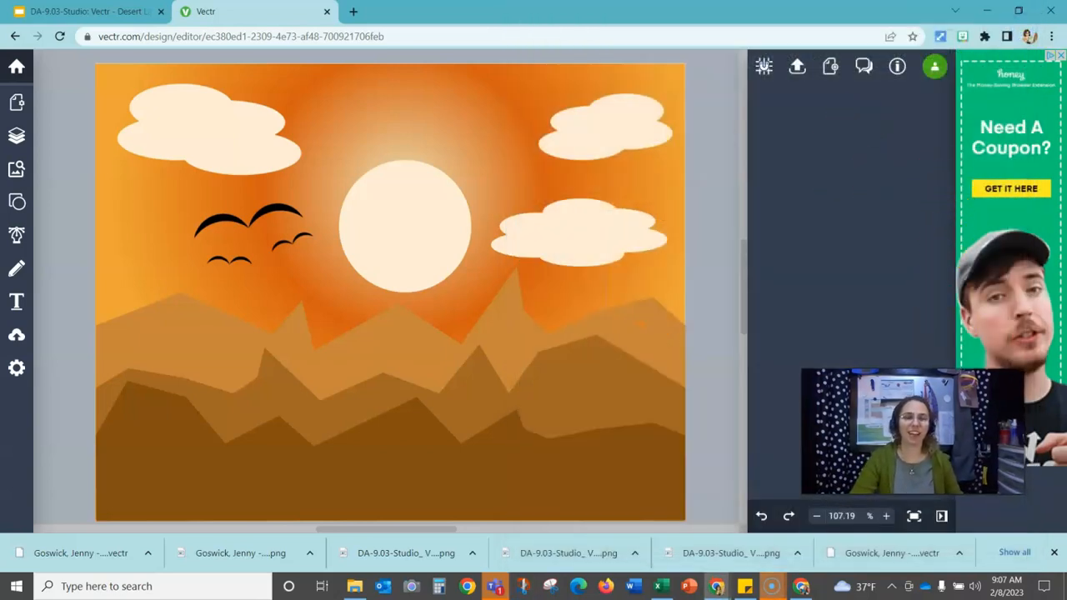
pyautogui.click(863, 446)
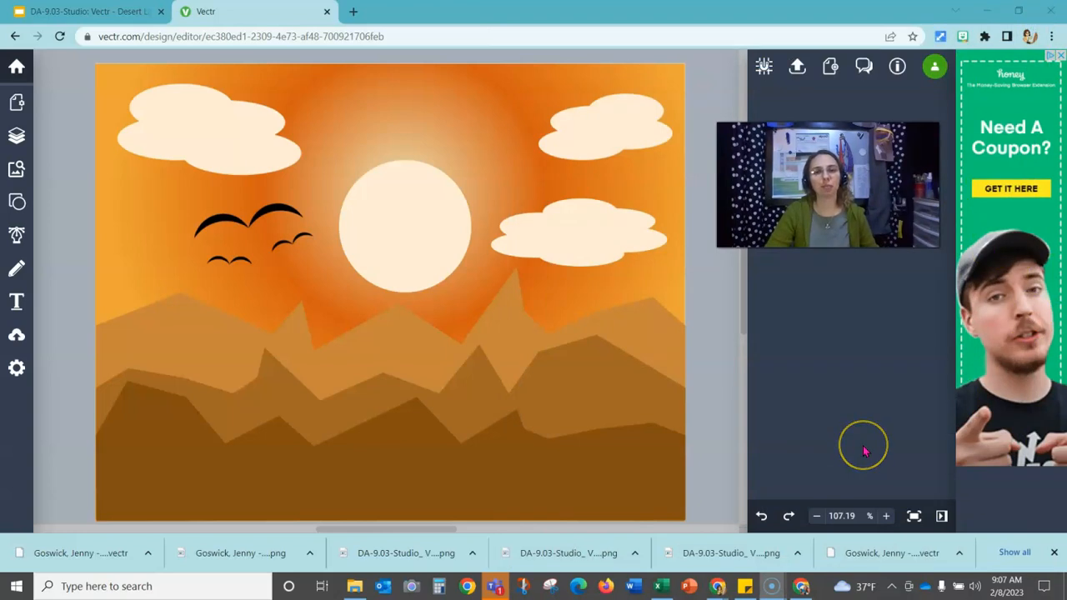